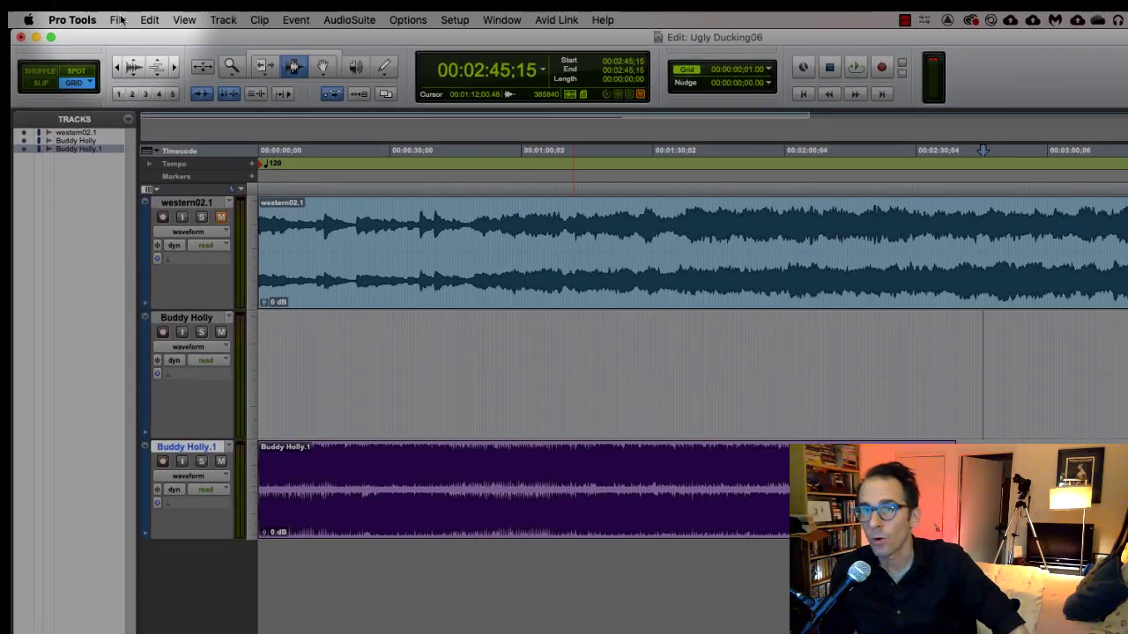
Start an audio import and select Holiday.mp3 in the Weezer folder
{"action": "left_click", "coordinate": [117, 19]}
{"action": "mouse_move", "coordinate": [224, 253]}
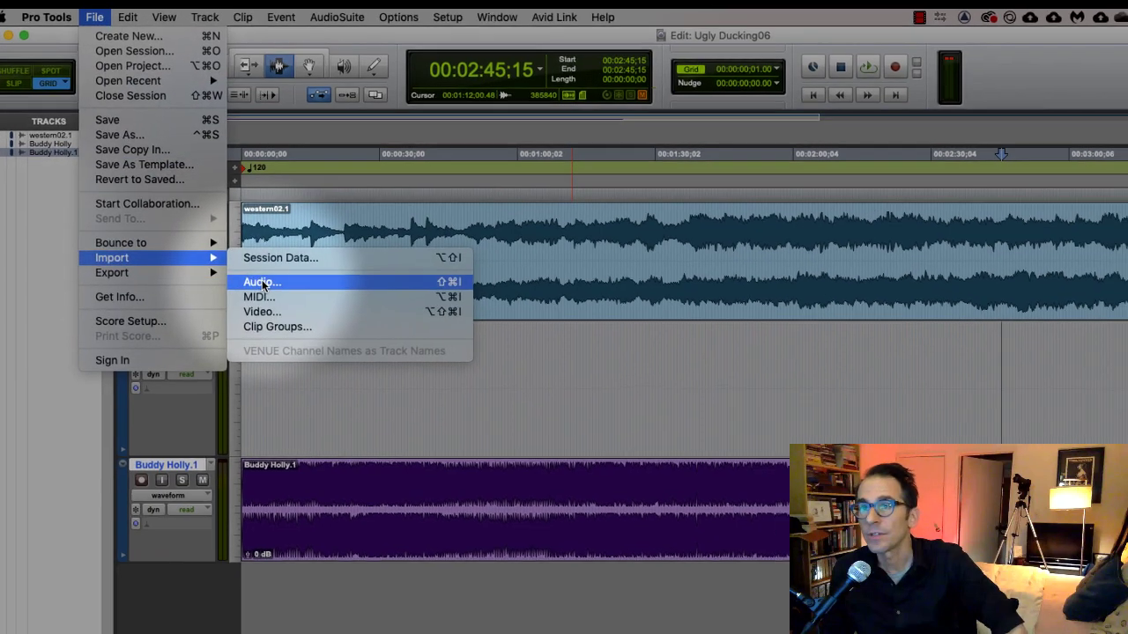
{"action": "left_click", "coordinate": [282, 287]}
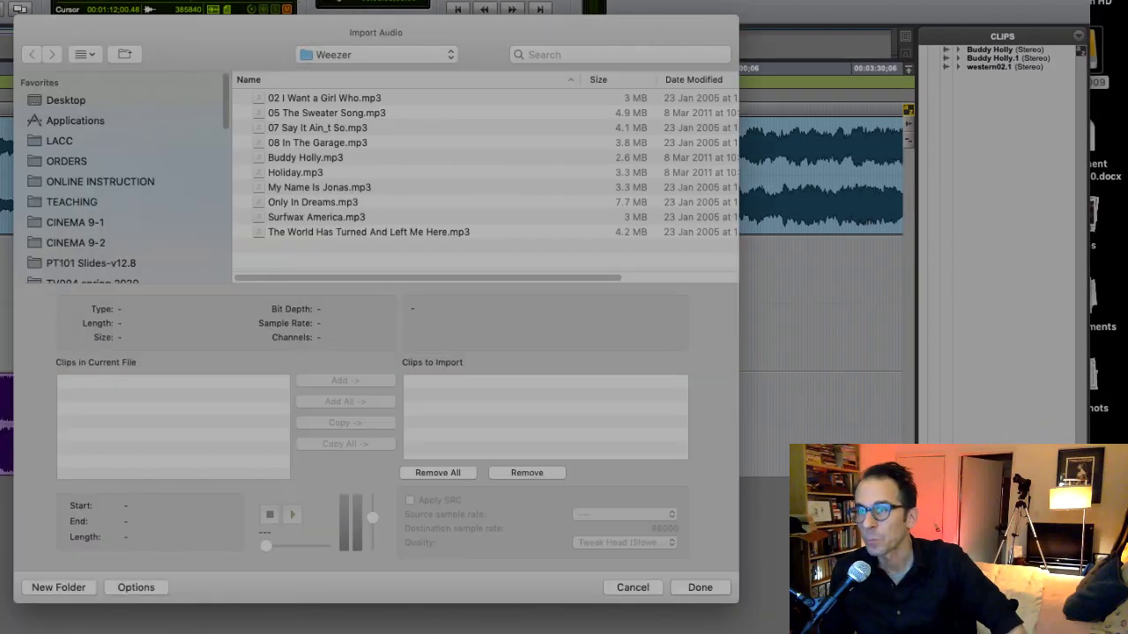
{"action": "left_click", "coordinate": [324, 172]}
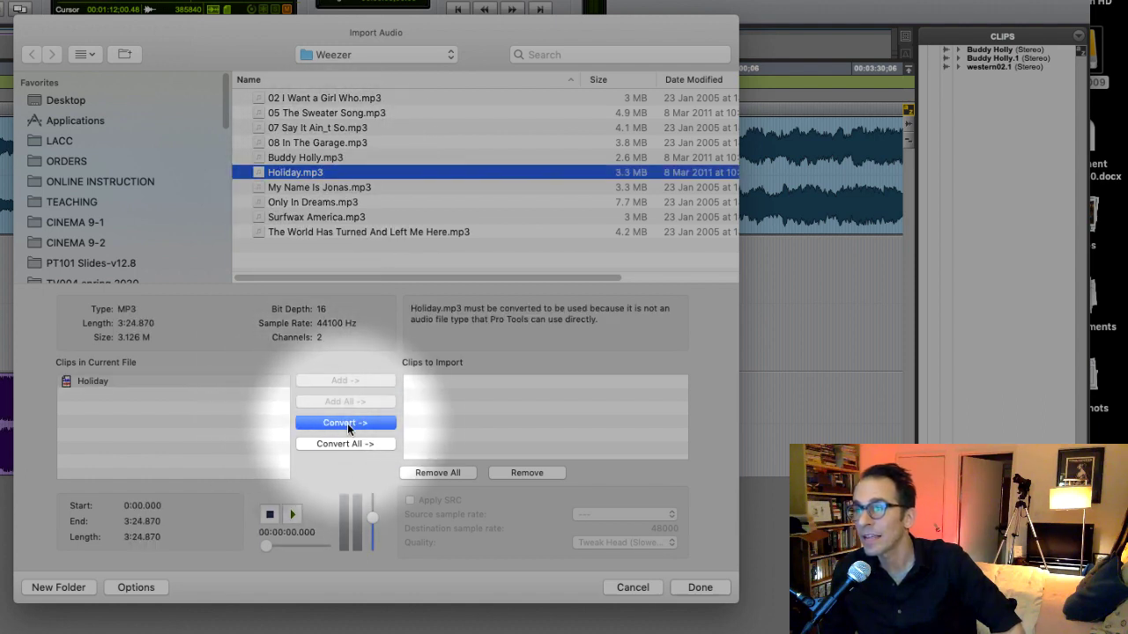
Browse to the cinema009 drive and select FX_01.wav in the Ugly Duckling02 session's Audio Files folder
{"action": "scroll", "coordinate": [128, 259], "scroll_direction": "down", "scroll_amount": 5}
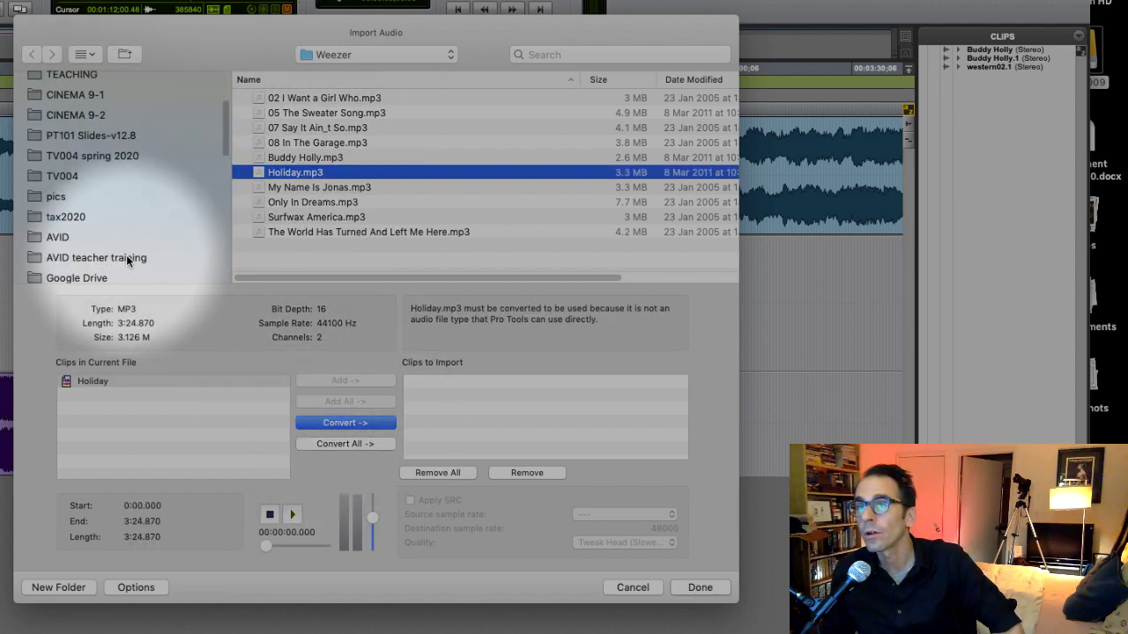
{"action": "scroll", "coordinate": [121, 238], "scroll_direction": "down", "scroll_amount": 10}
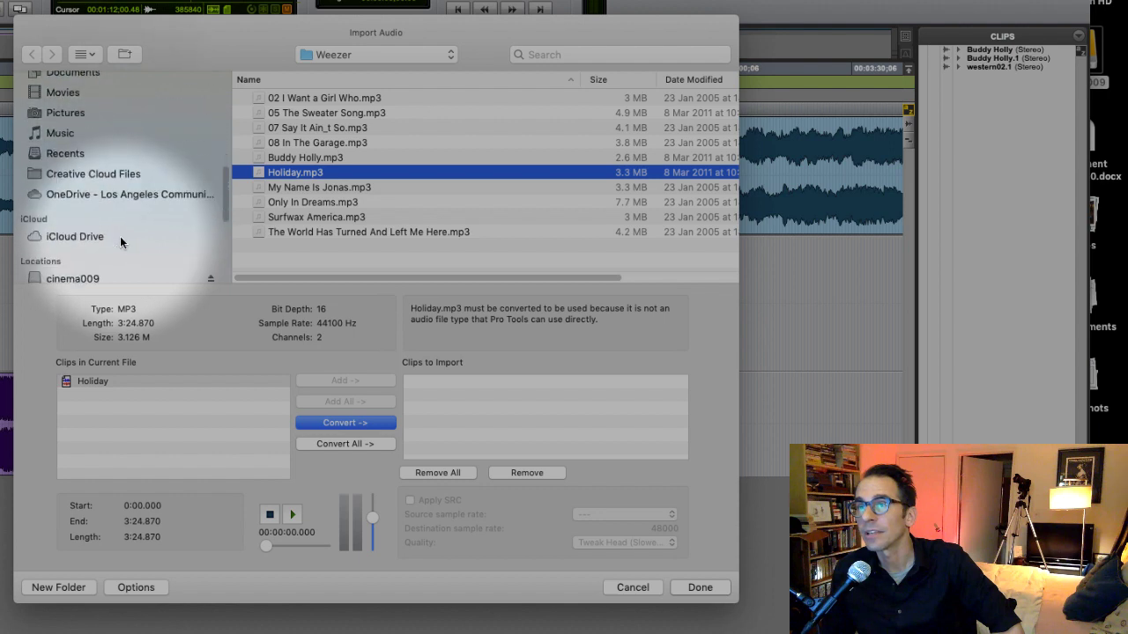
{"action": "left_click", "coordinate": [136, 275]}
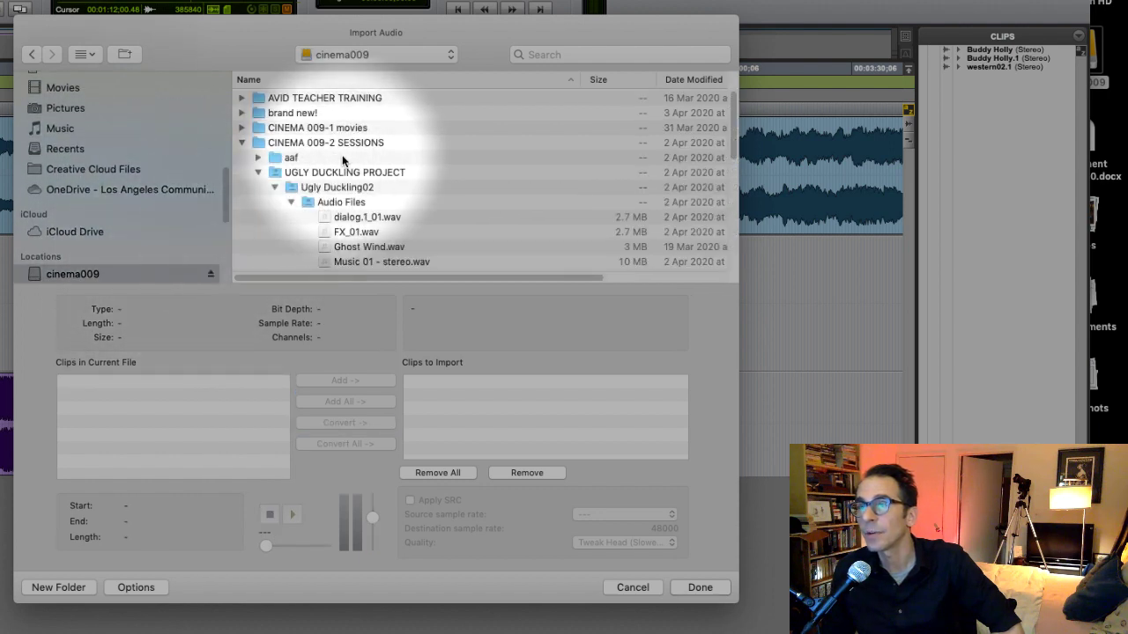
{"action": "left_click", "coordinate": [354, 231]}
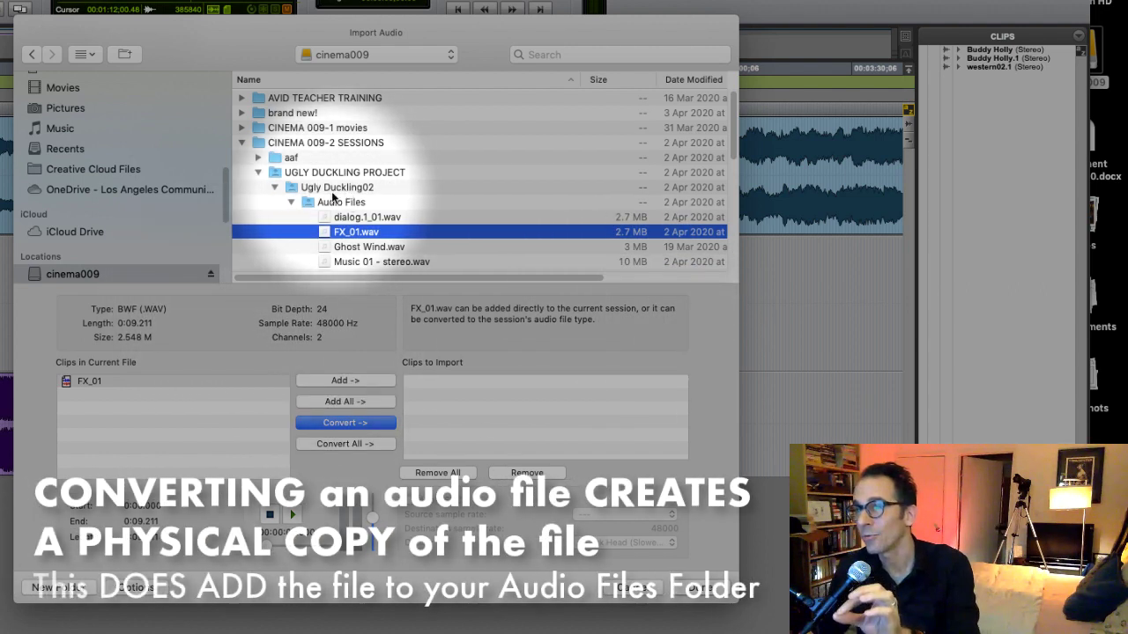
{"action": "left_click", "coordinate": [306, 200]}
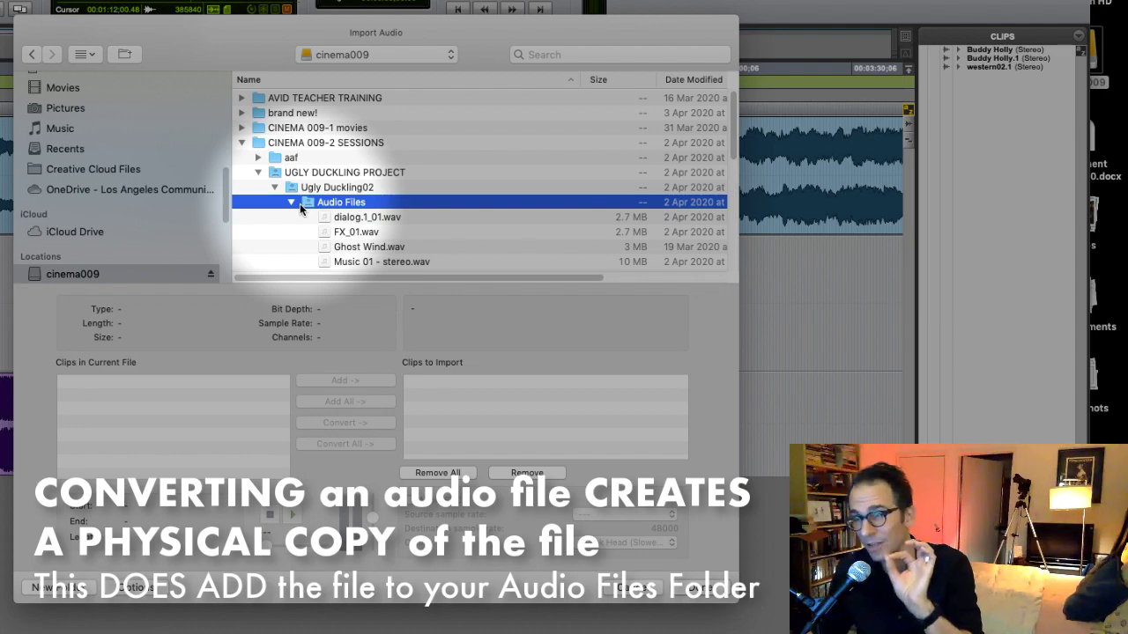
{"action": "left_click", "coordinate": [344, 232]}
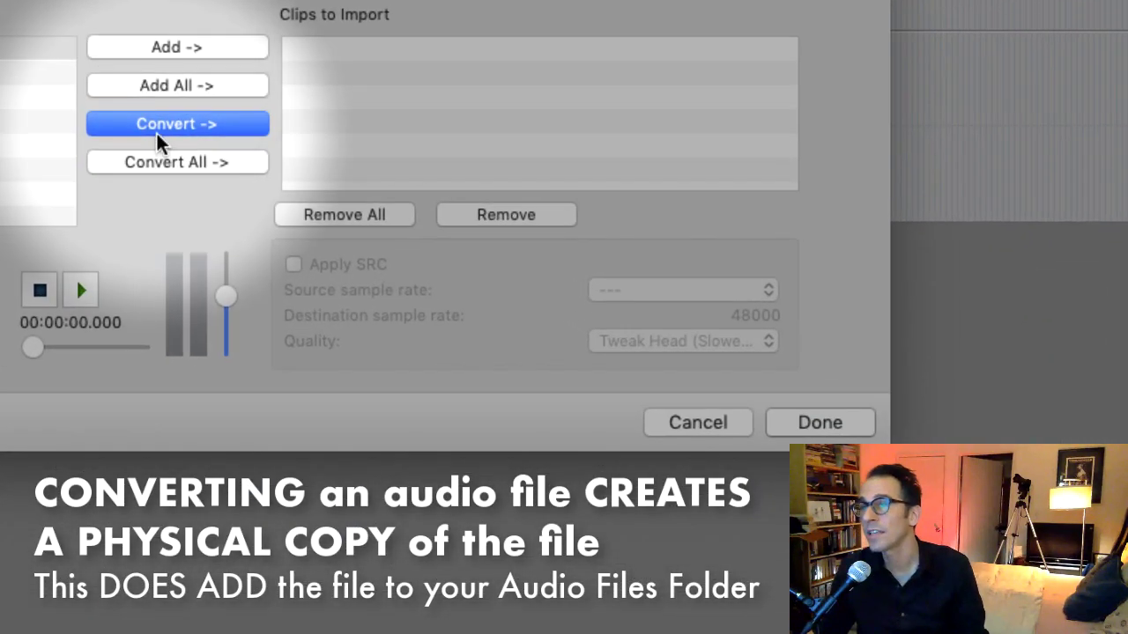
Import FX_01 using Add instead of Convert, placing it on a new track at session start
{"action": "left_click", "coordinate": [160, 134]}
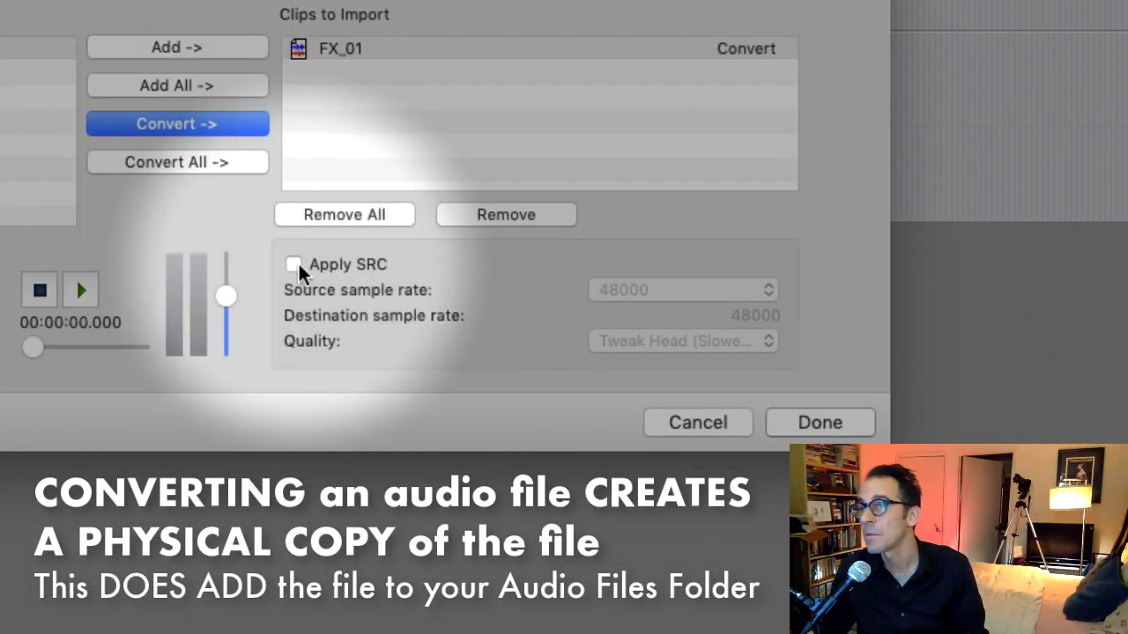
{"action": "left_click", "coordinate": [295, 266]}
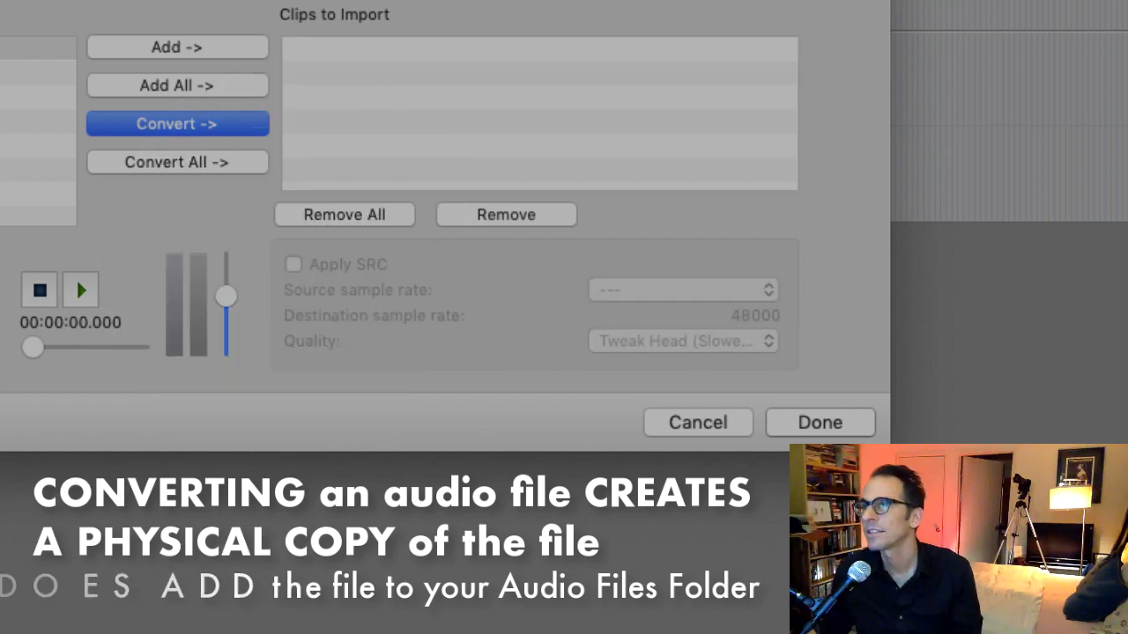
{"action": "left_click", "coordinate": [185, 52]}
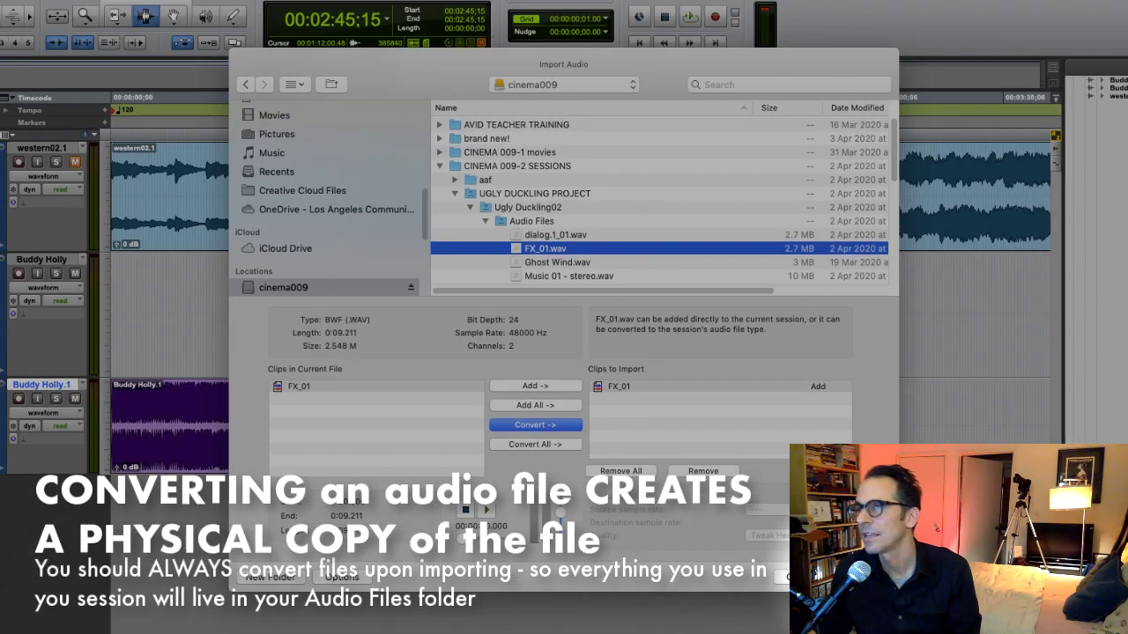
{"action": "key", "text": "Return"}
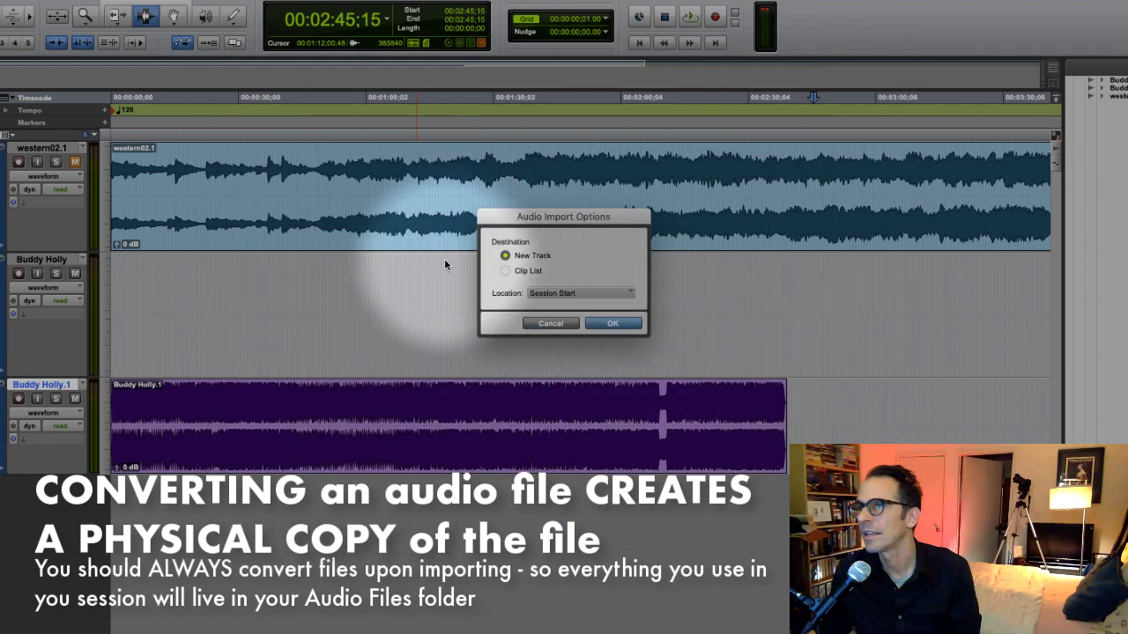
{"action": "left_click", "coordinate": [623, 326]}
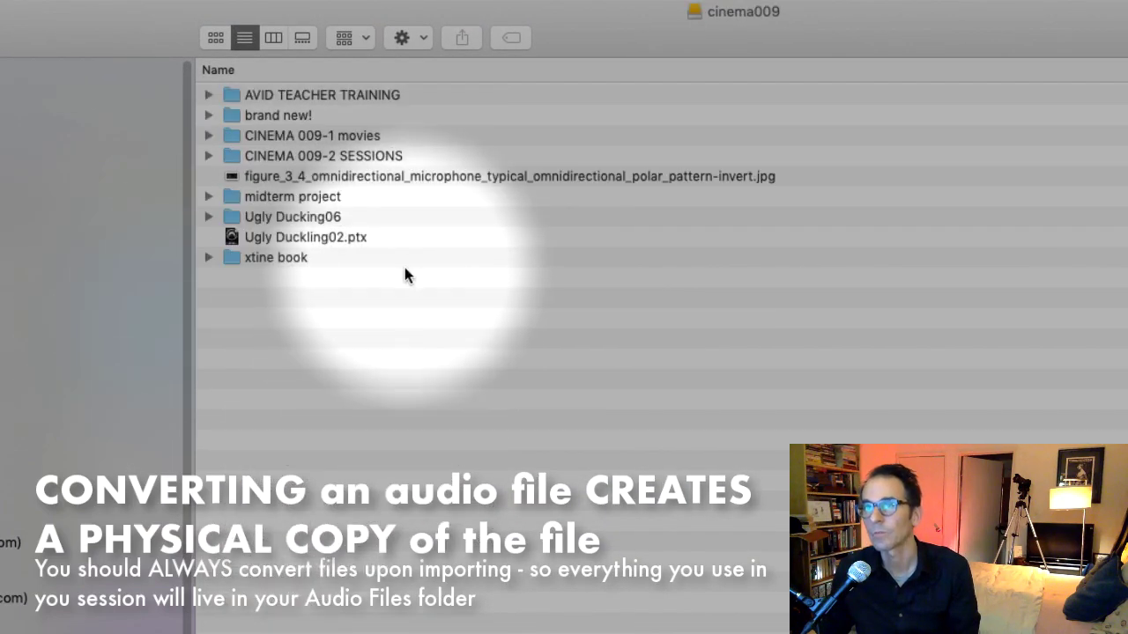
Switch to Finder and examine the contents of the Audio Files folder inside Ugly Ducking06
{"action": "double_click", "coordinate": [227, 220]}
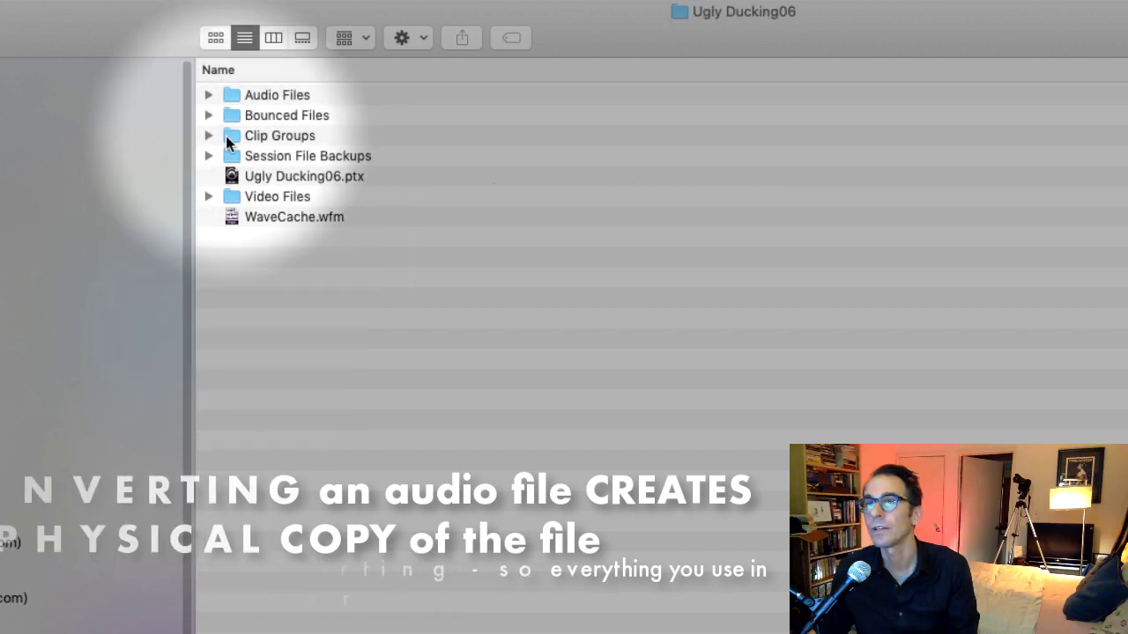
{"action": "left_click", "coordinate": [207, 95]}
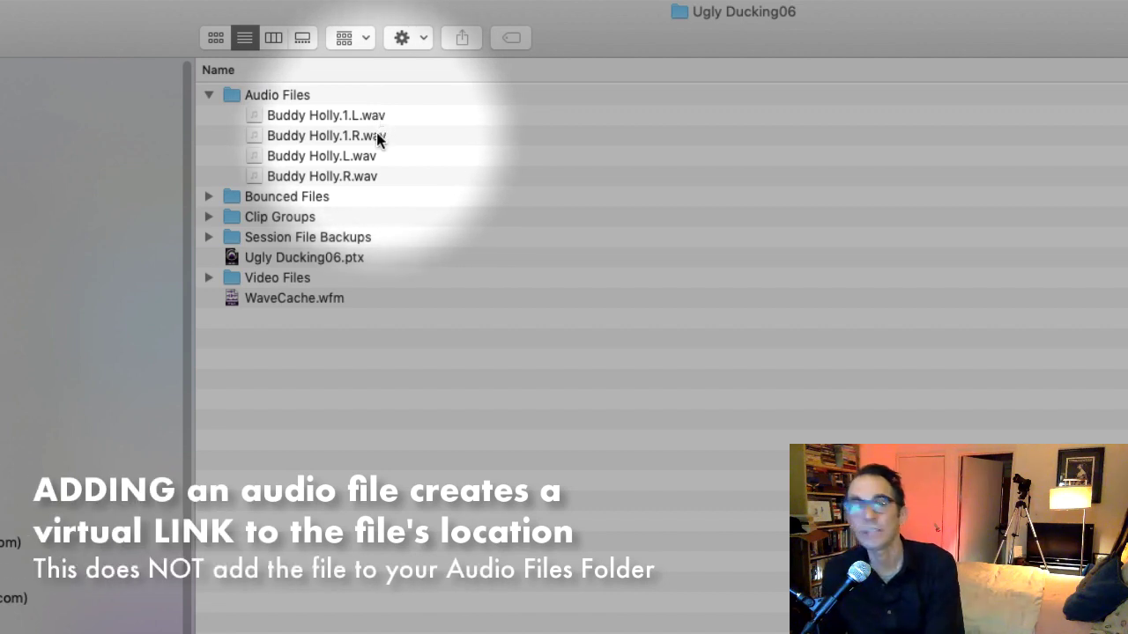
{"action": "left_click", "coordinate": [381, 141]}
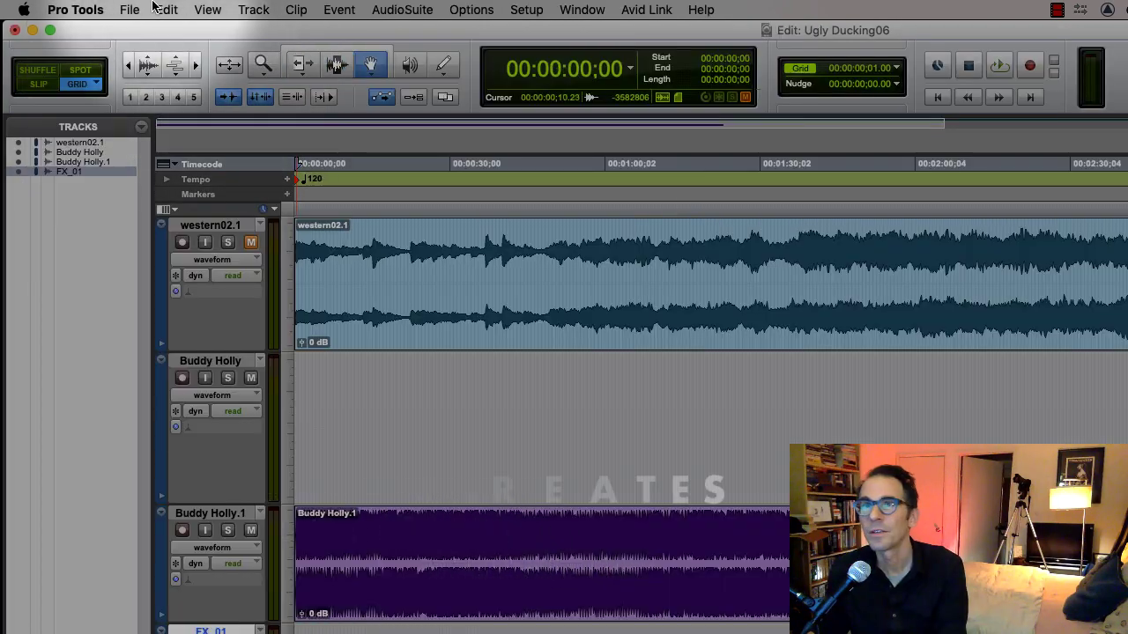
Import FX_01.wav again using Convert, saving it in the session's Audio Files folder and placing it on a new track at session start
{"action": "left_click", "coordinate": [129, 10]}
{"action": "mouse_move", "coordinate": [202, 280]}
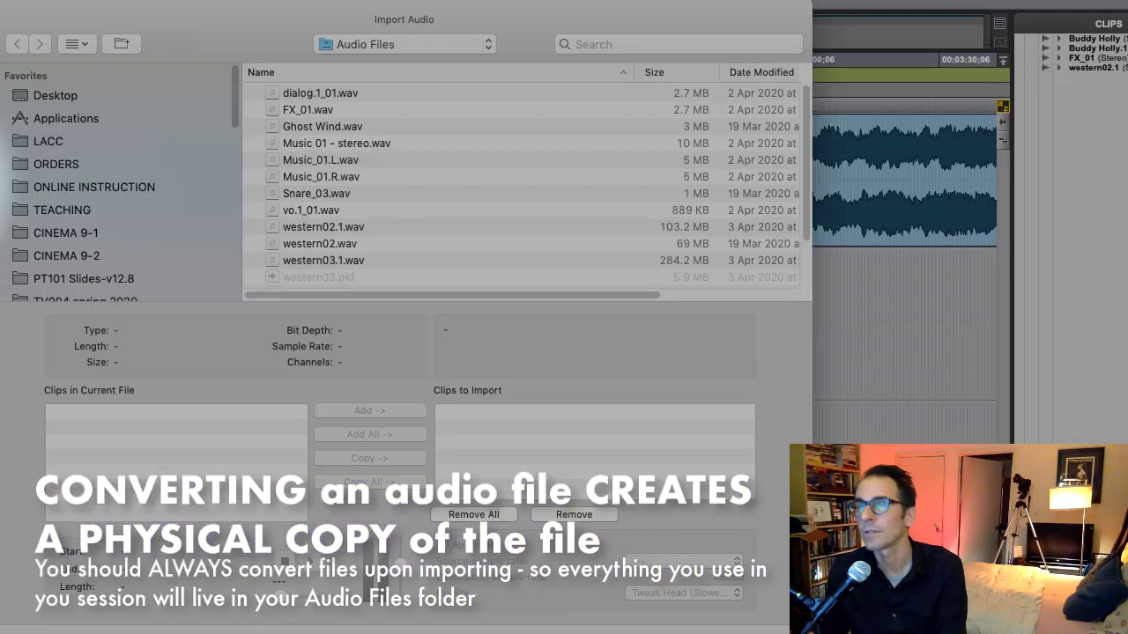
{"action": "left_click", "coordinate": [319, 111]}
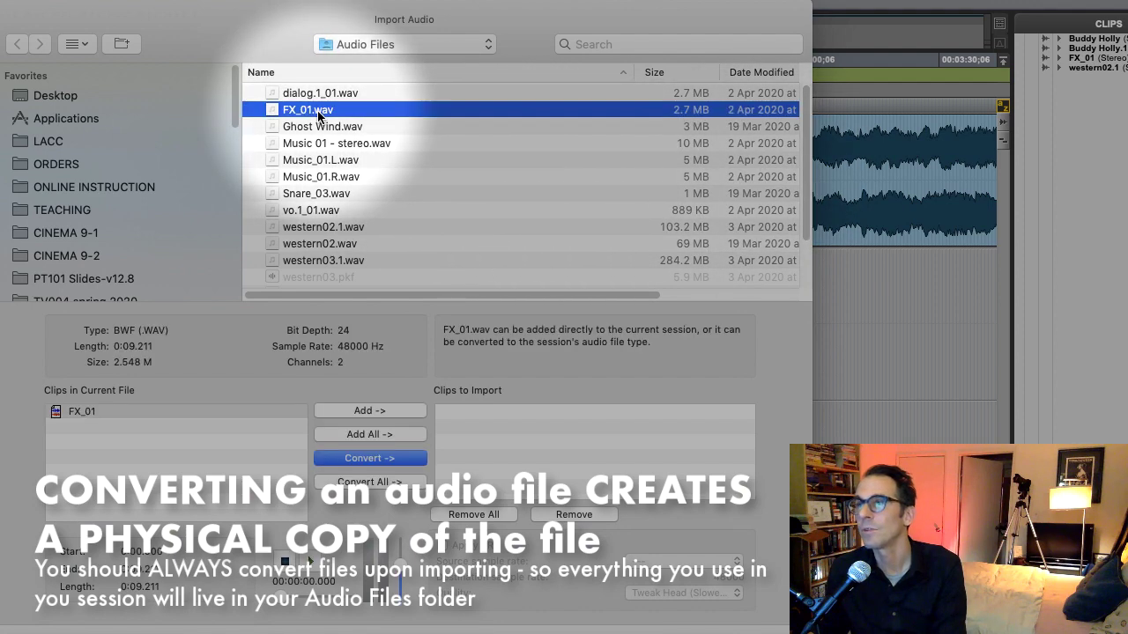
{"action": "left_click", "coordinate": [399, 458]}
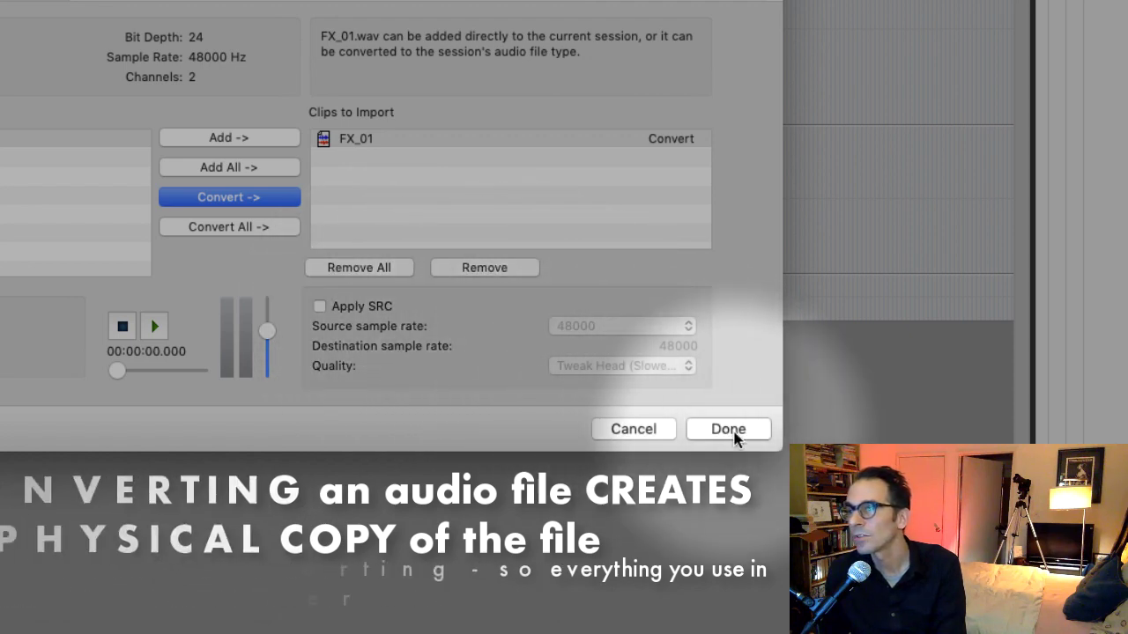
{"action": "left_click", "coordinate": [731, 432]}
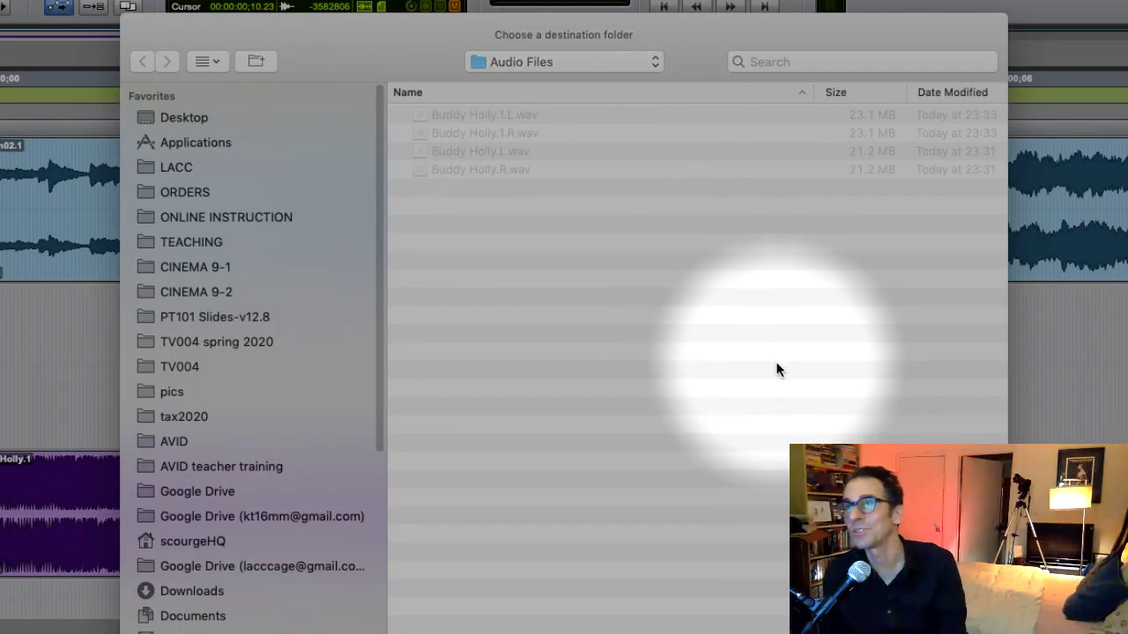
{"action": "key", "text": "Return"}
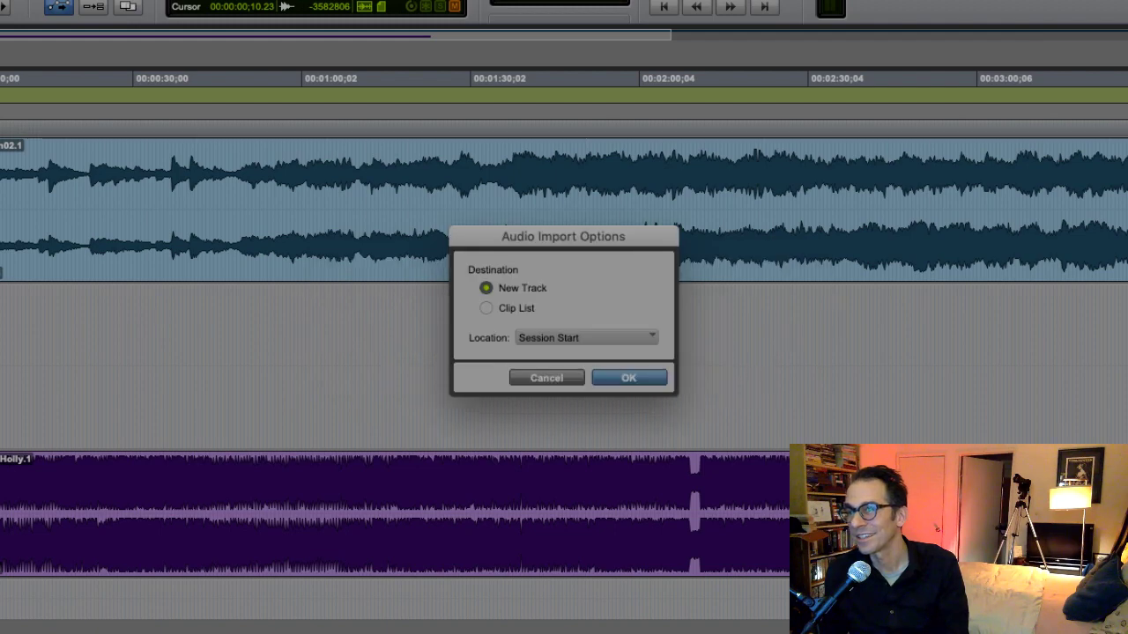
{"action": "left_click", "coordinate": [636, 384]}
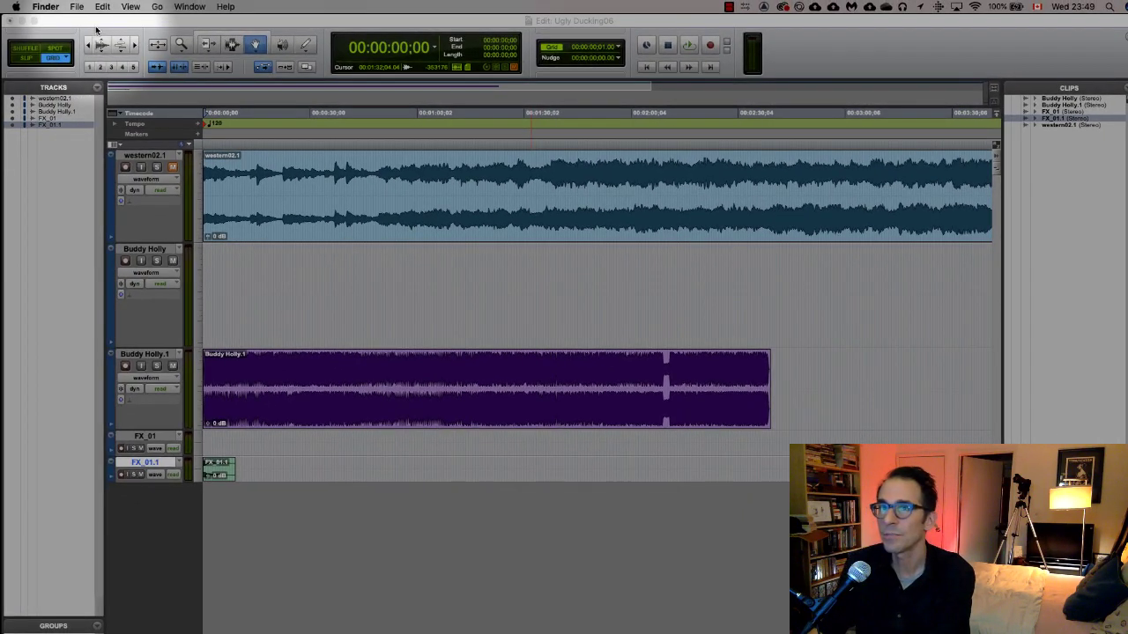
Import Snare_03.wav using Convert, with Audio Files as the destination folder and a new track at session start
{"action": "left_click", "coordinate": [231, 220]}
{"action": "key", "text": "super+shift+i"}
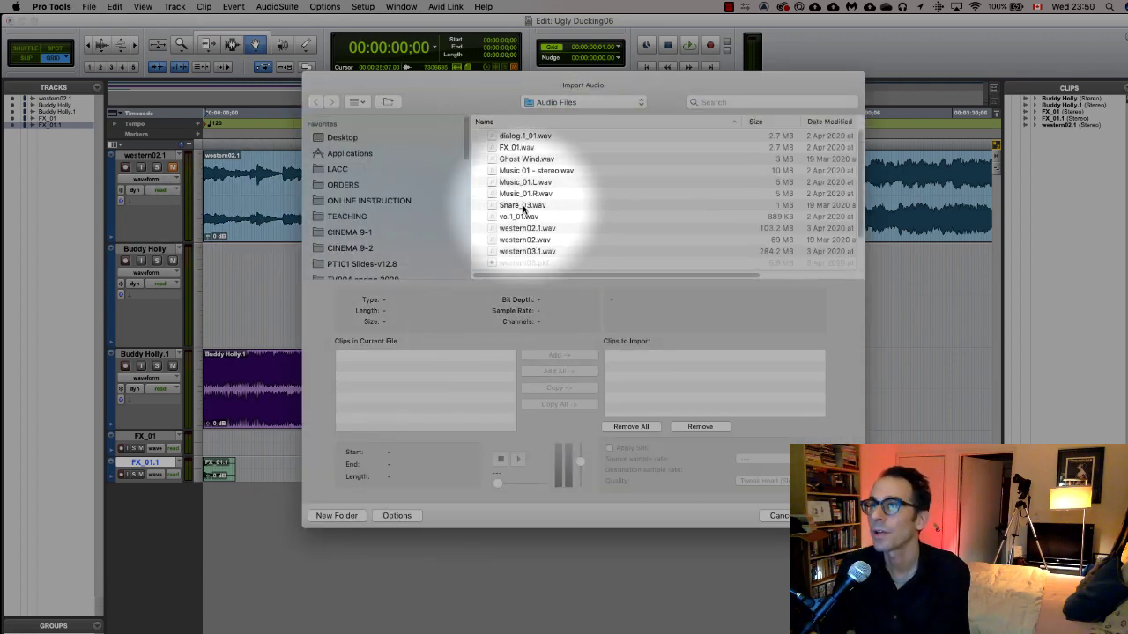
{"action": "left_click", "coordinate": [522, 204]}
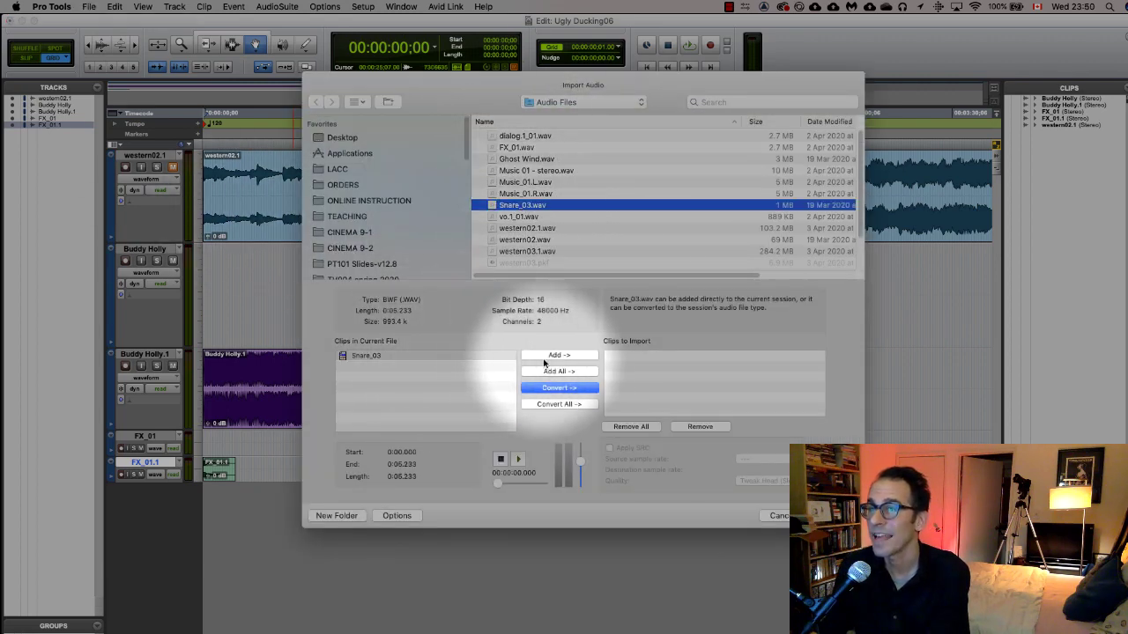
{"action": "left_click", "coordinate": [561, 389]}
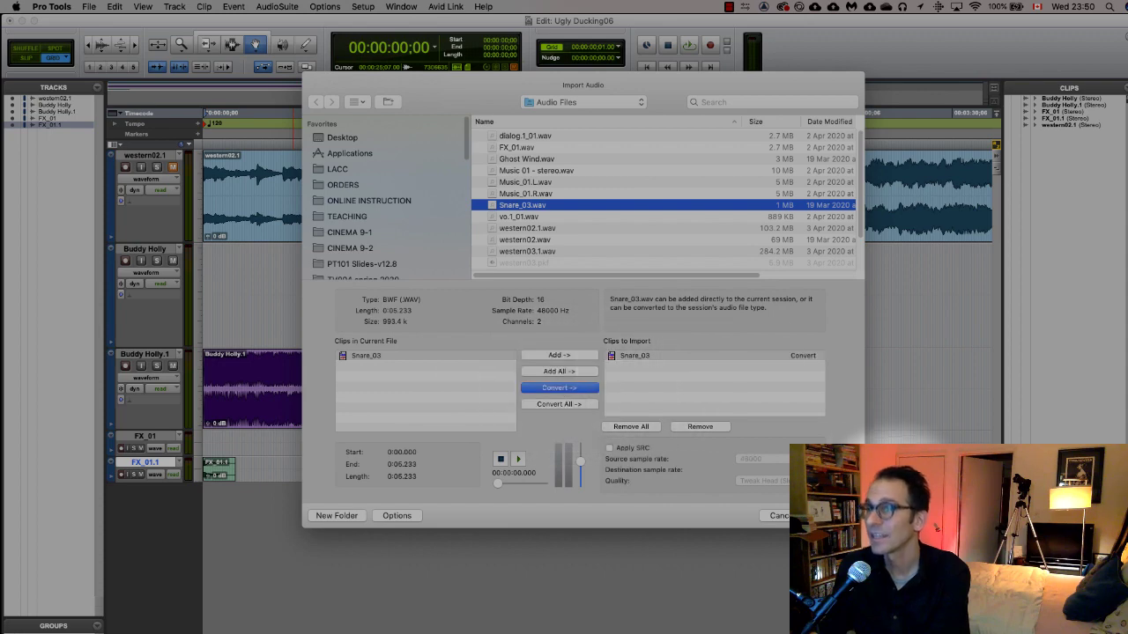
{"action": "left_click", "coordinate": [775, 516]}
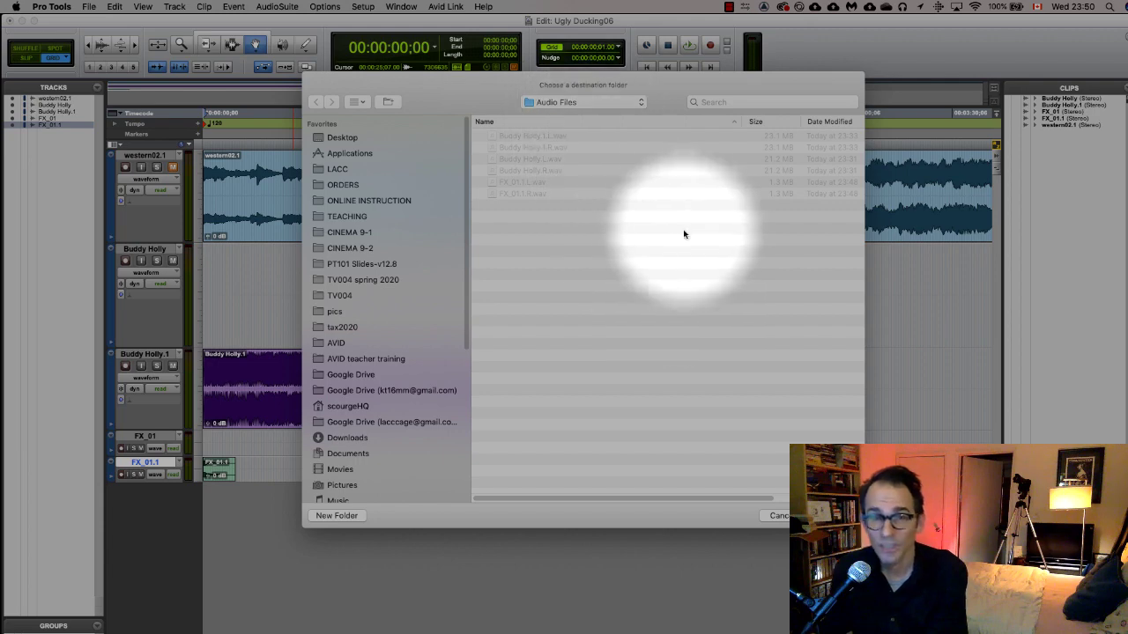
{"action": "left_click", "coordinate": [824, 515]}
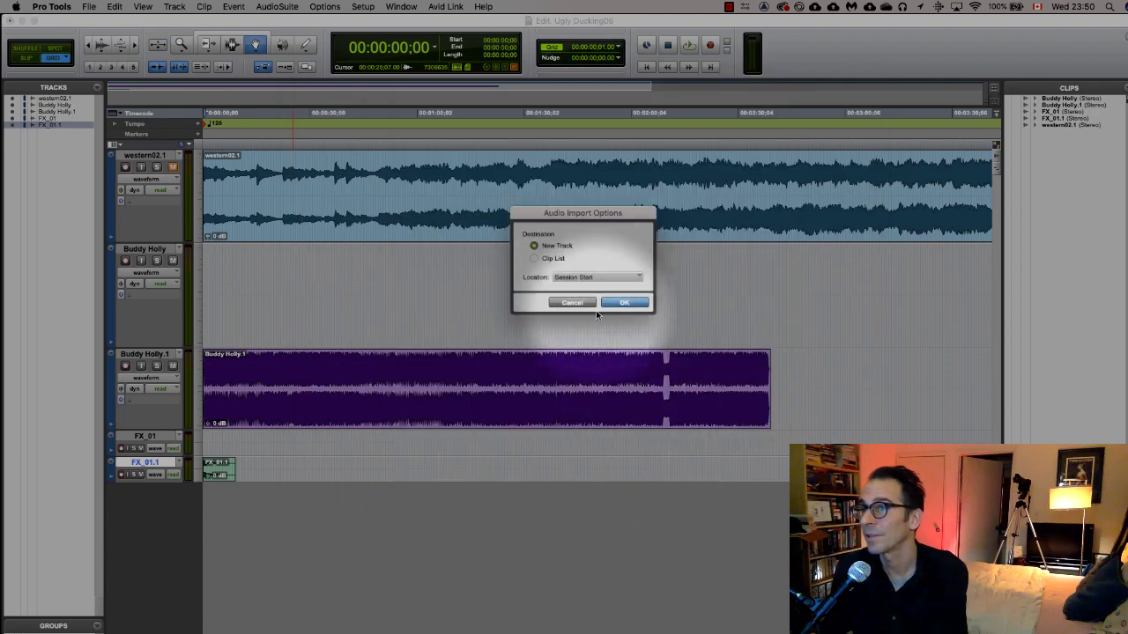
{"action": "left_click", "coordinate": [641, 303]}
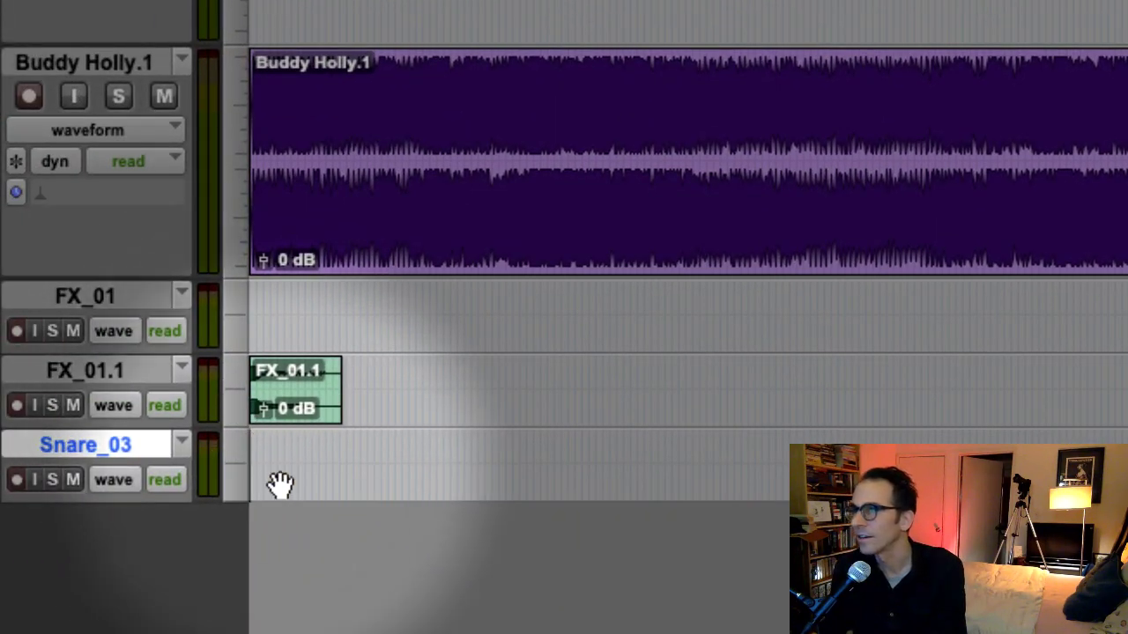
Delete the FX_01.1 and Buddy Holly.1 clips from their tracks
{"action": "left_click", "coordinate": [302, 407]}
{"action": "key", "text": "Delete"}
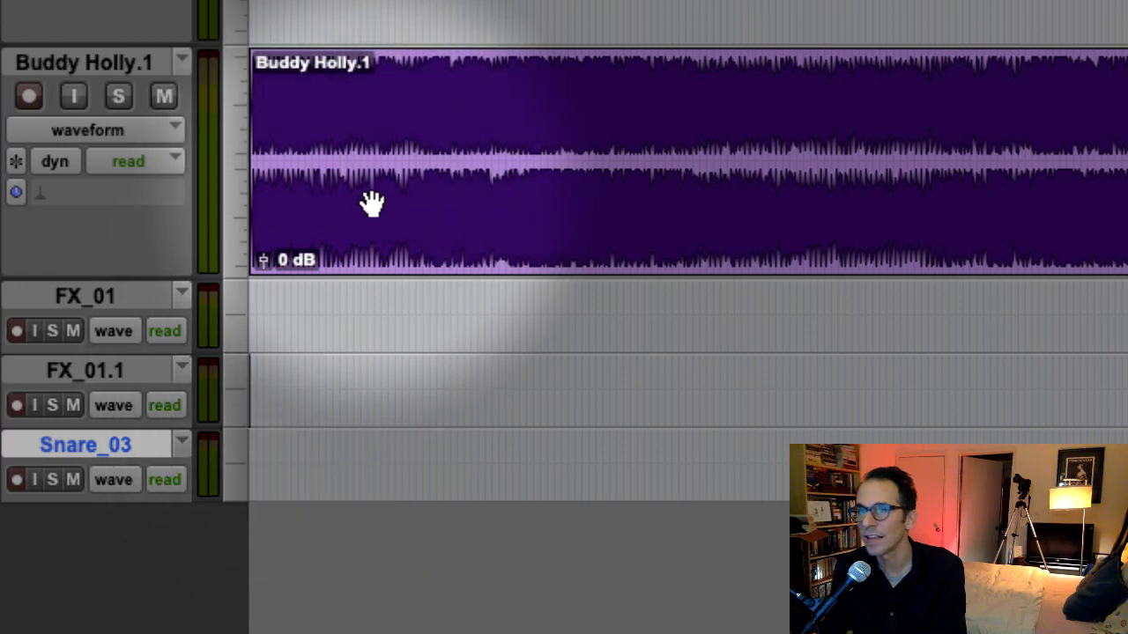
{"action": "left_click", "coordinate": [403, 121]}
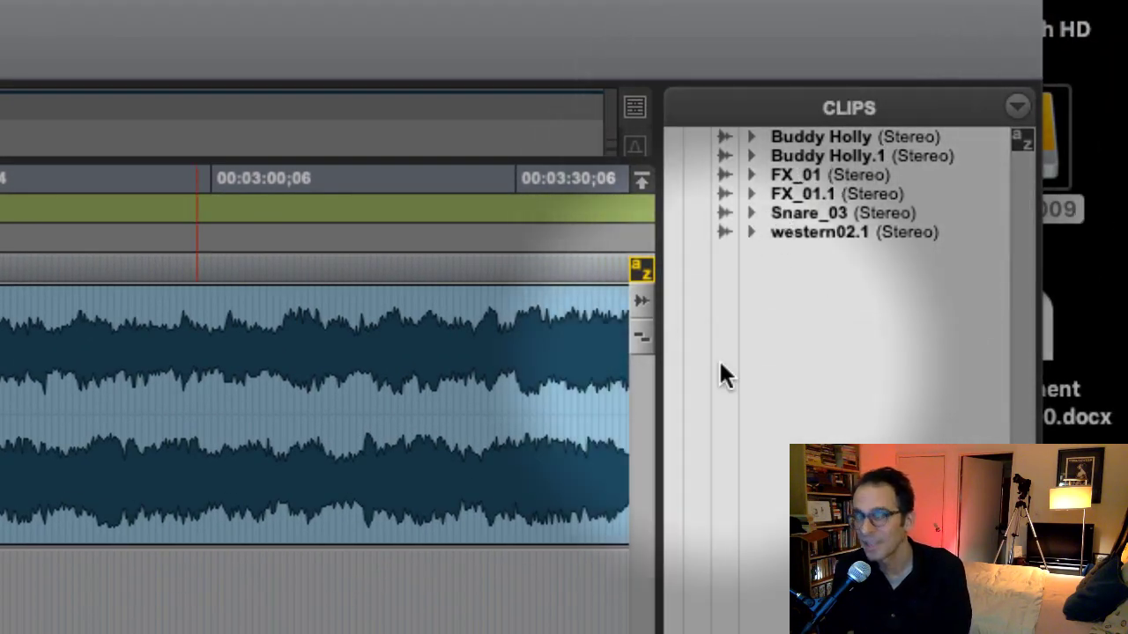
Place Buddy Holly.1 from the Clips list onto its track, starting at about 00:00:00;10
{"action": "left_click", "coordinate": [797, 154]}
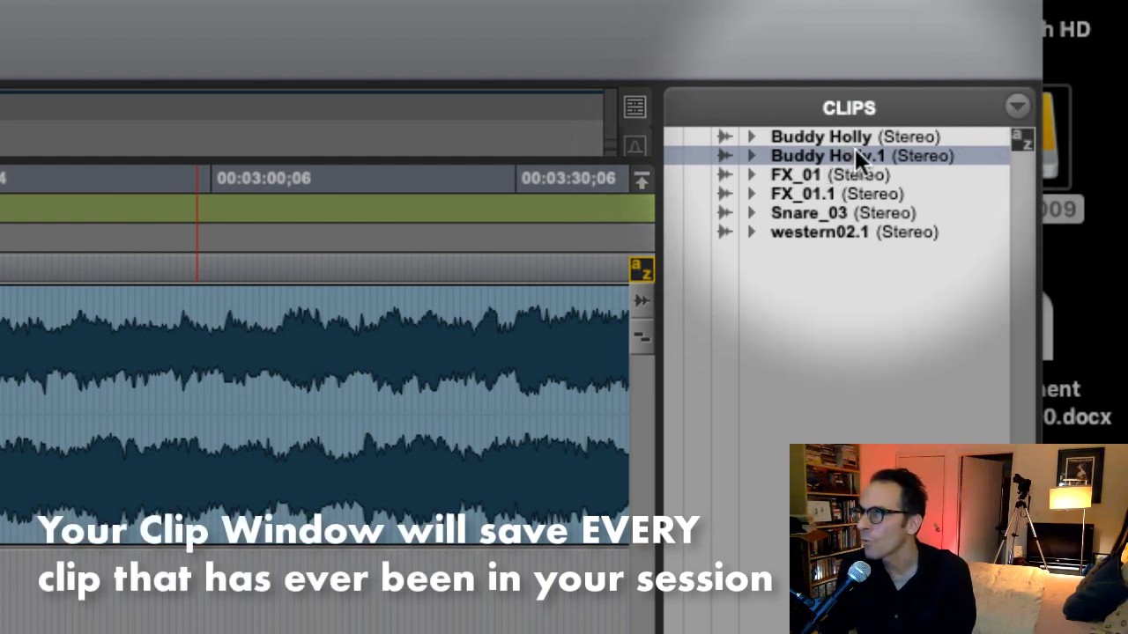
{"action": "left_click_drag", "start_coordinate": [851, 153], "coordinate": [194, 398]}
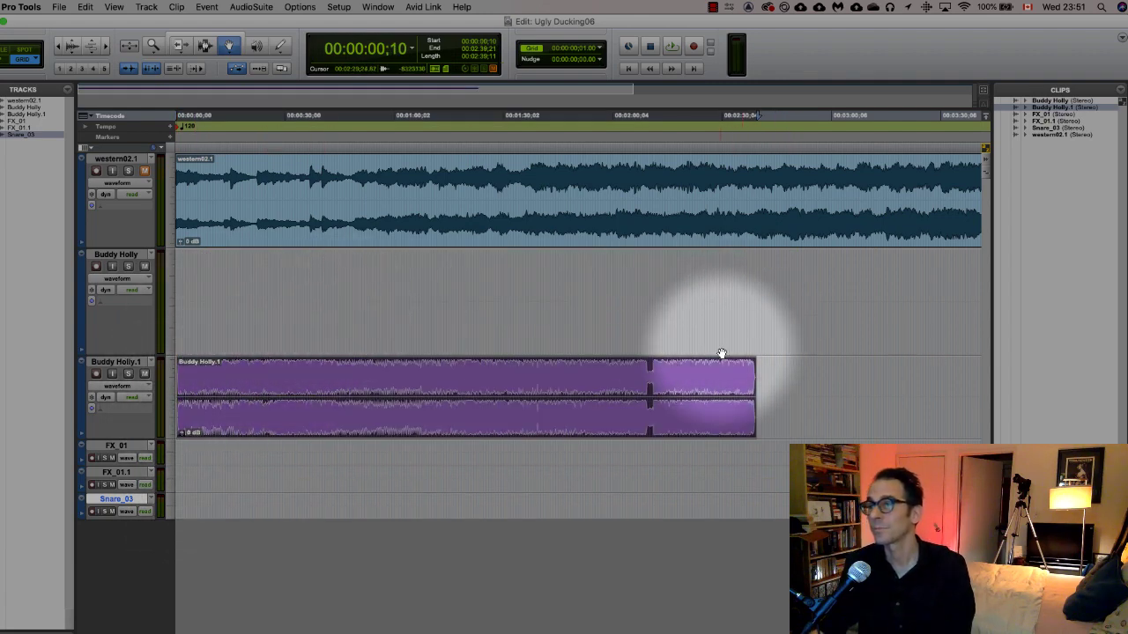
Remove the Buddy Holly.1 and western02.1 clips from the timeline
{"action": "key", "text": "Delete"}
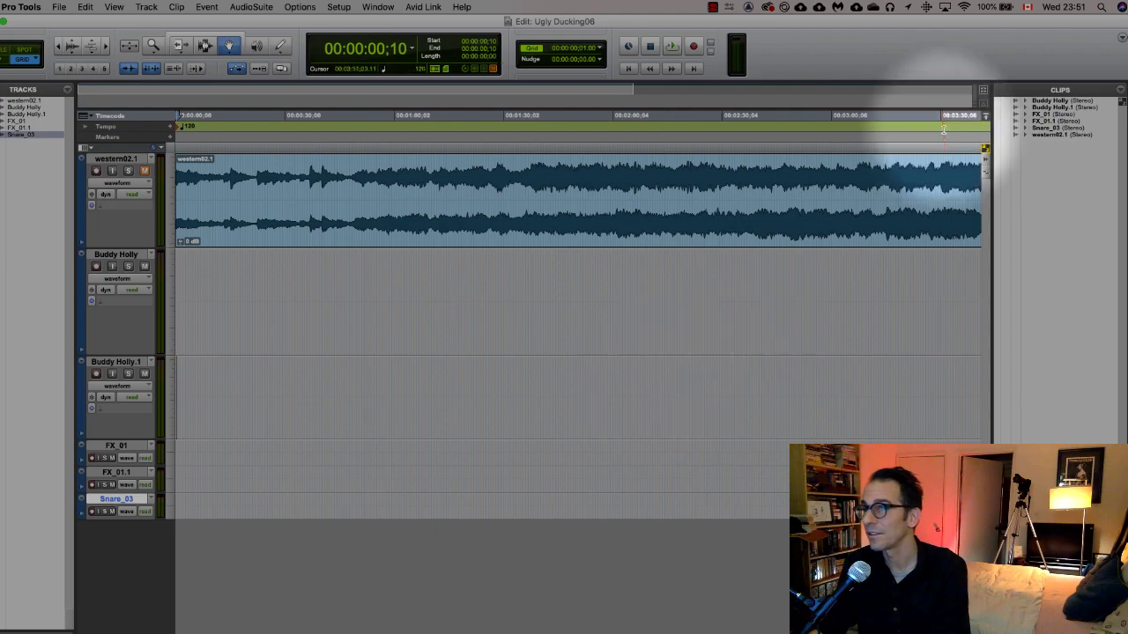
{"action": "left_click", "coordinate": [569, 259]}
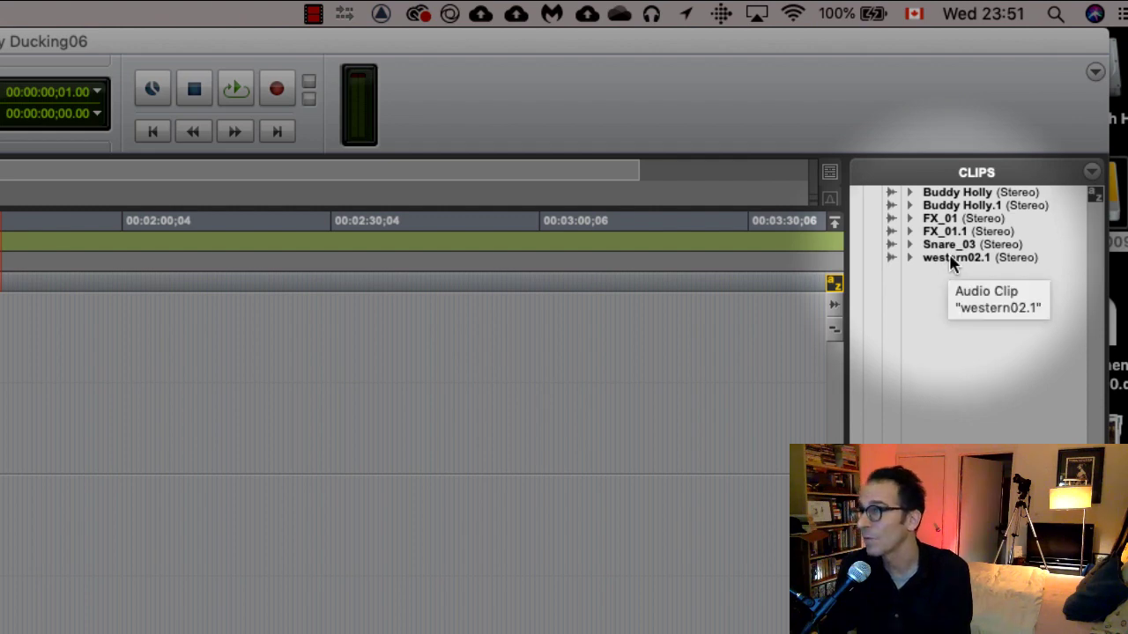
Clear the western02.1 clip from the Clips list with the Remove option, accepting that it may still be in use
{"action": "right_click", "coordinate": [949, 258]}
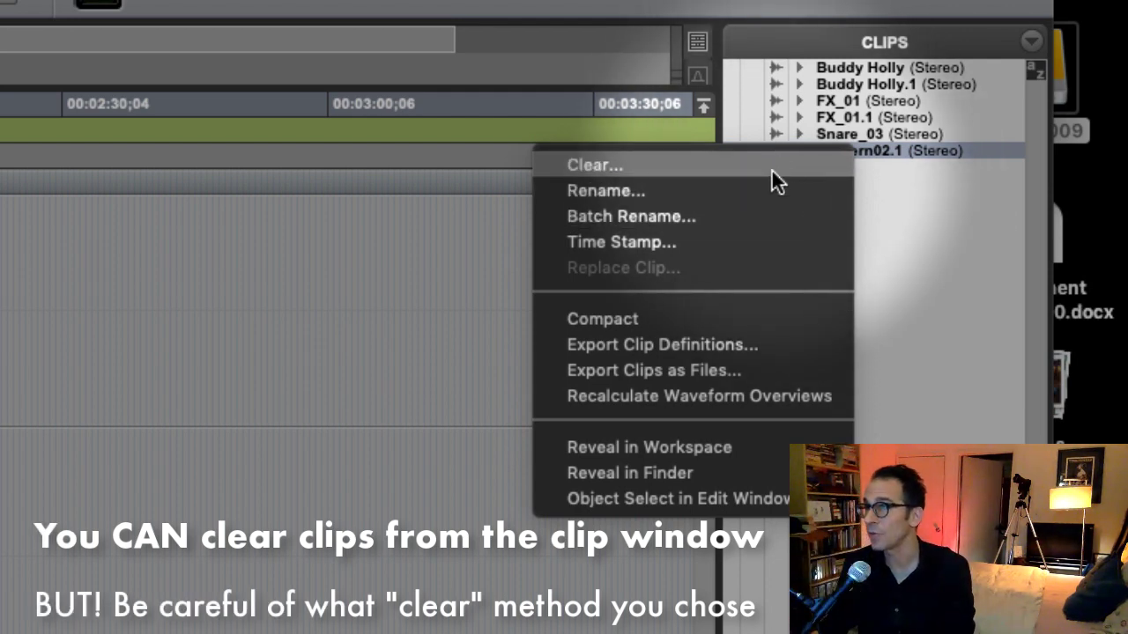
{"action": "left_click", "coordinate": [787, 162]}
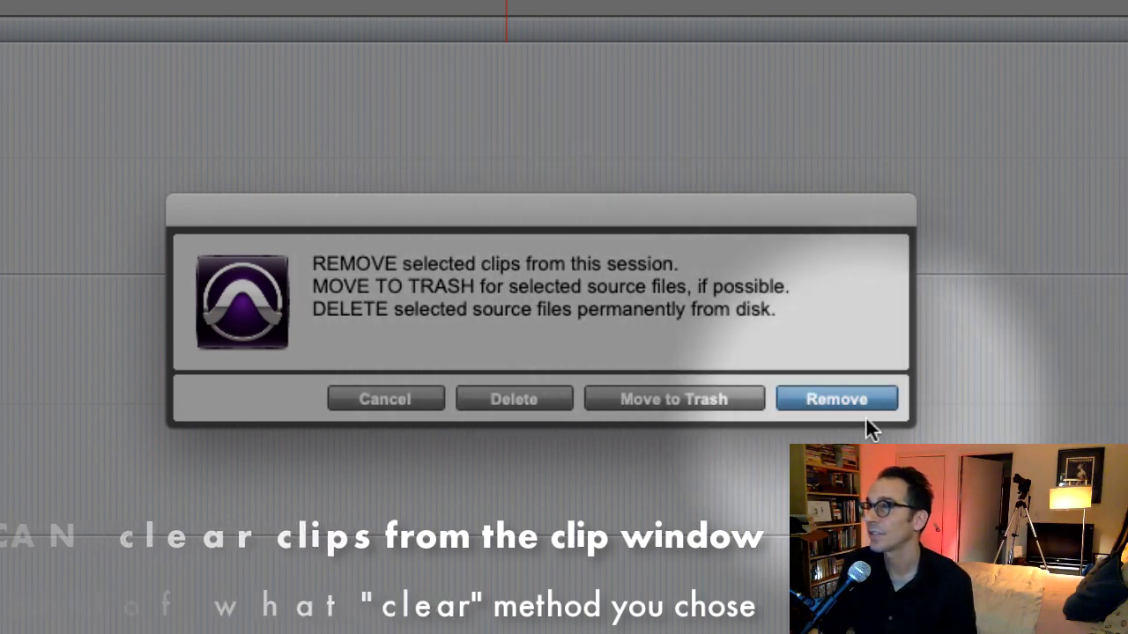
{"action": "left_click", "coordinate": [824, 401]}
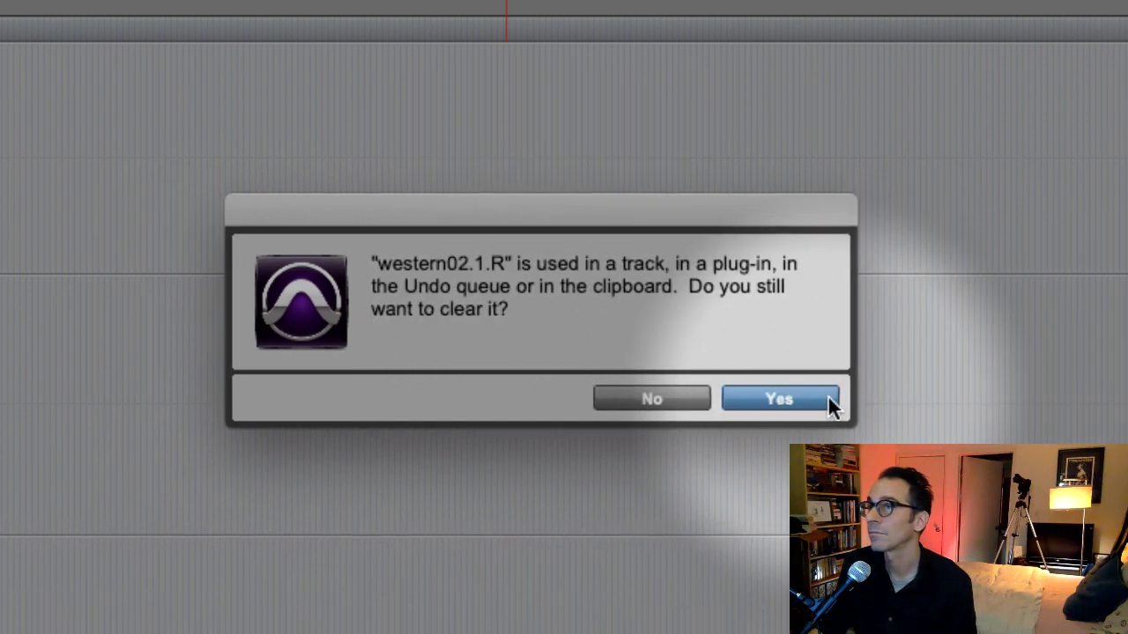
{"action": "left_click", "coordinate": [829, 389]}
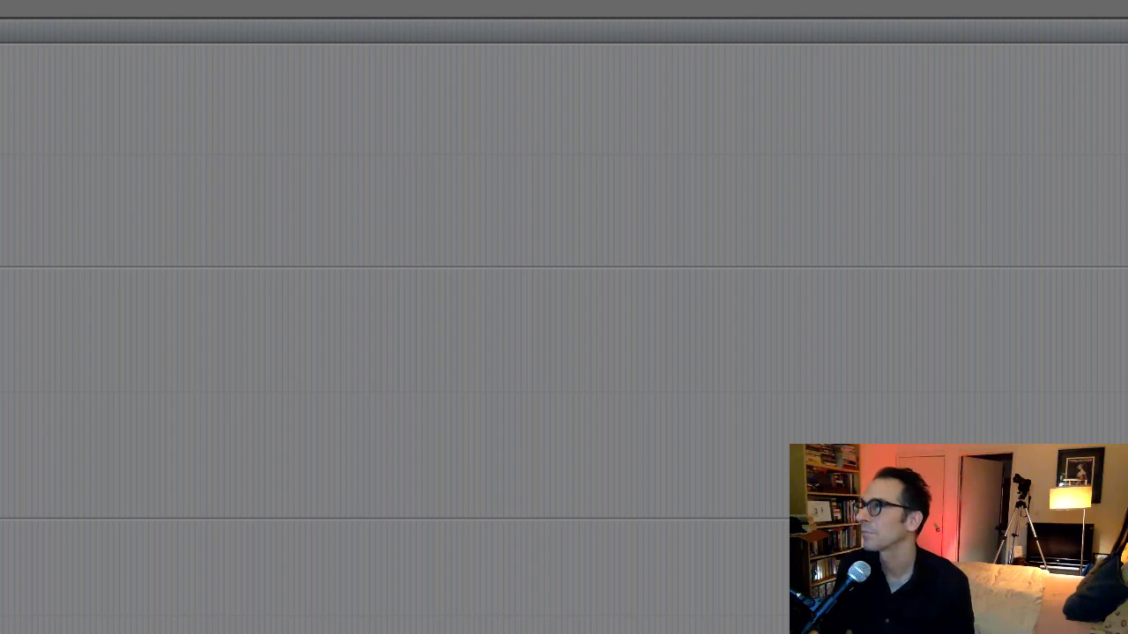
Bring up the clear options for the Snare_03 clip and cancel them
{"action": "key", "text": "shift+super+b"}
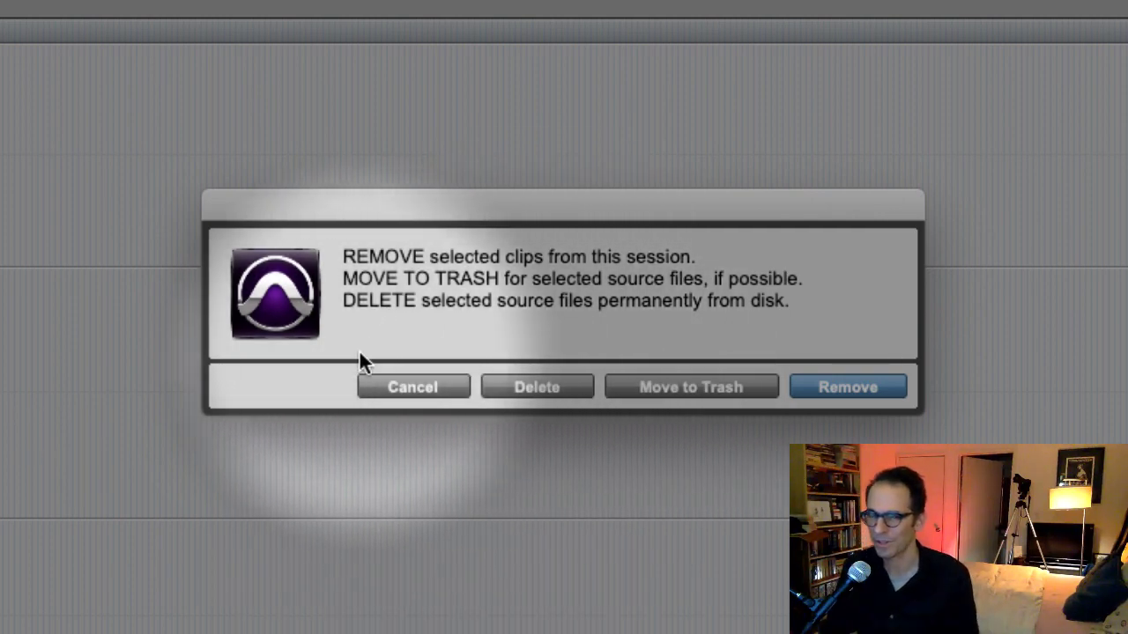
{"action": "left_click", "coordinate": [396, 383]}
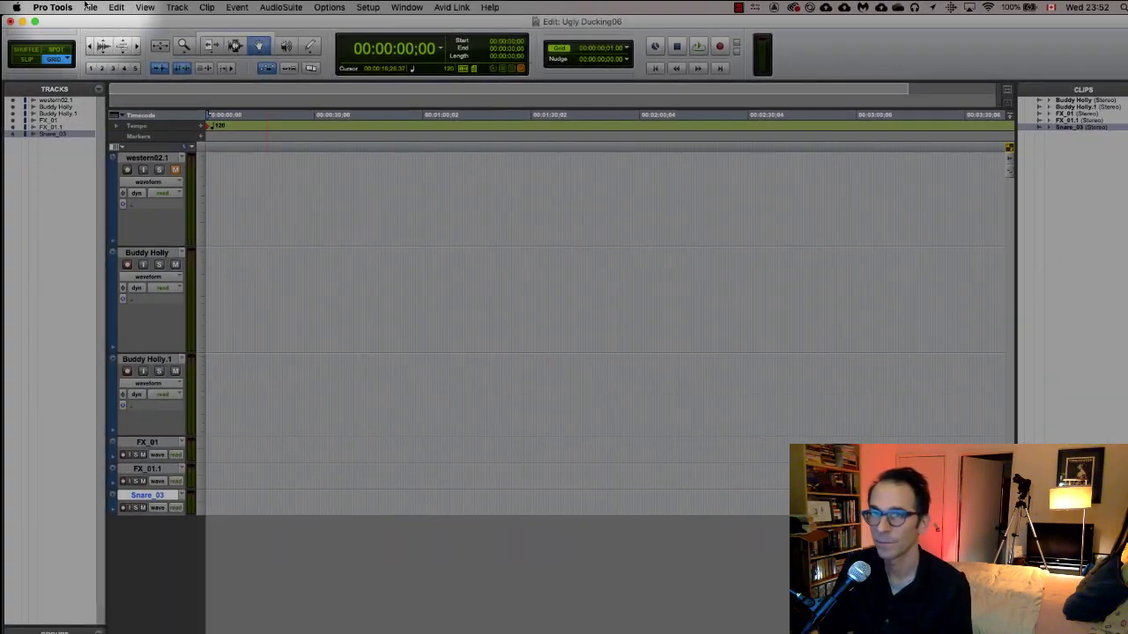
Import western03.1.wav using Convert, with Audio Files as the destination folder and the Clip List as the import destination
{"action": "left_click", "coordinate": [57, 6]}
{"action": "mouse_move", "coordinate": [105, 198]}
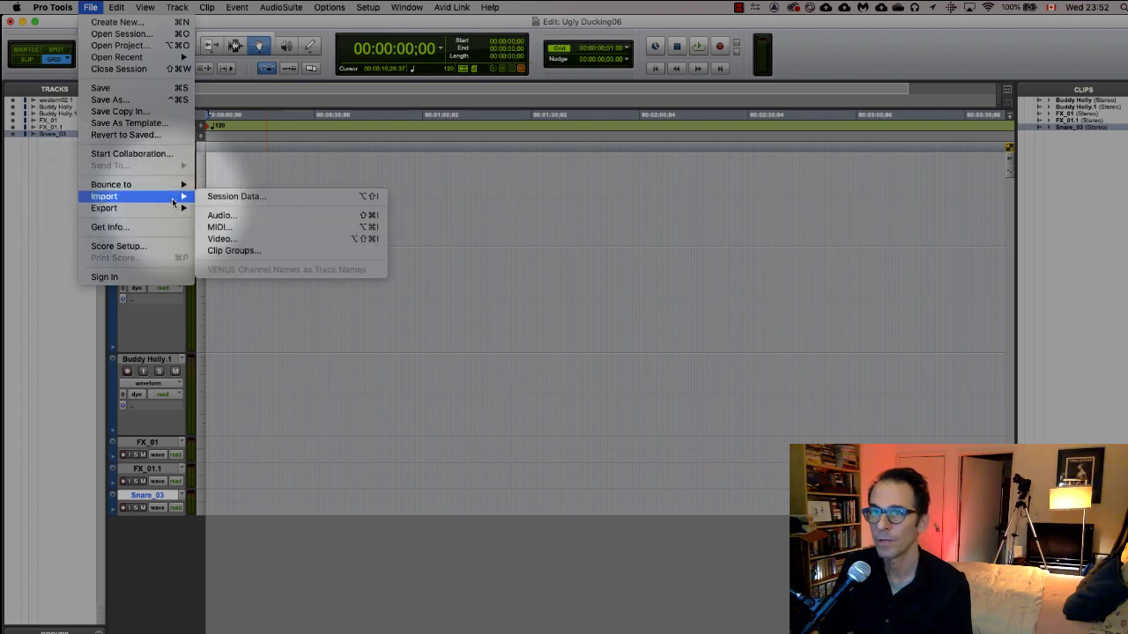
{"action": "left_click", "coordinate": [254, 215]}
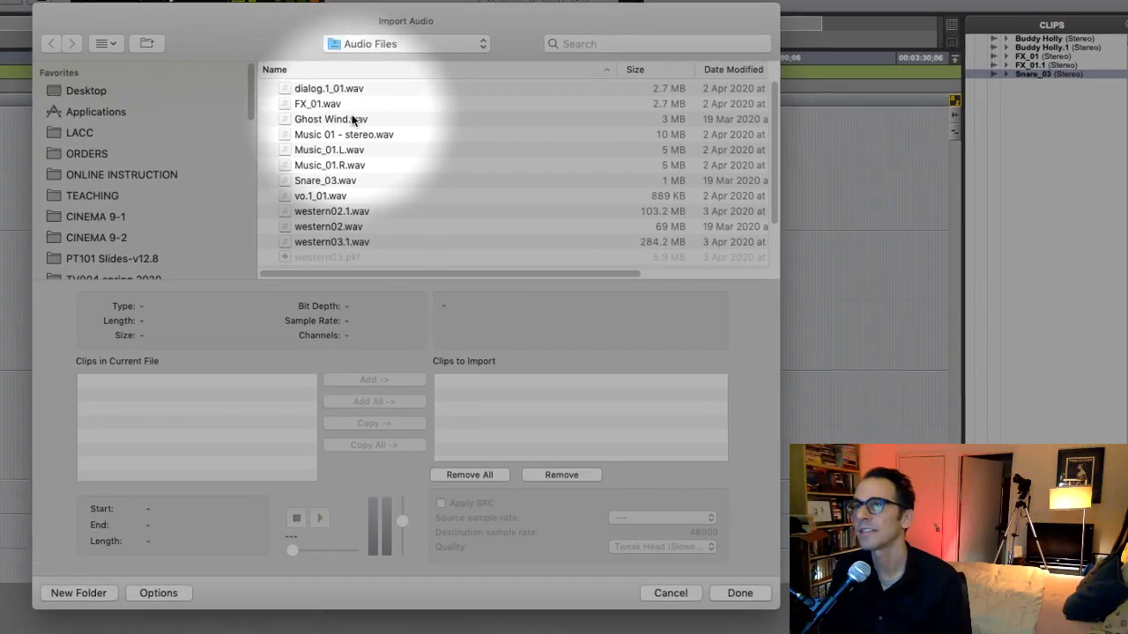
{"action": "left_click", "coordinate": [332, 242]}
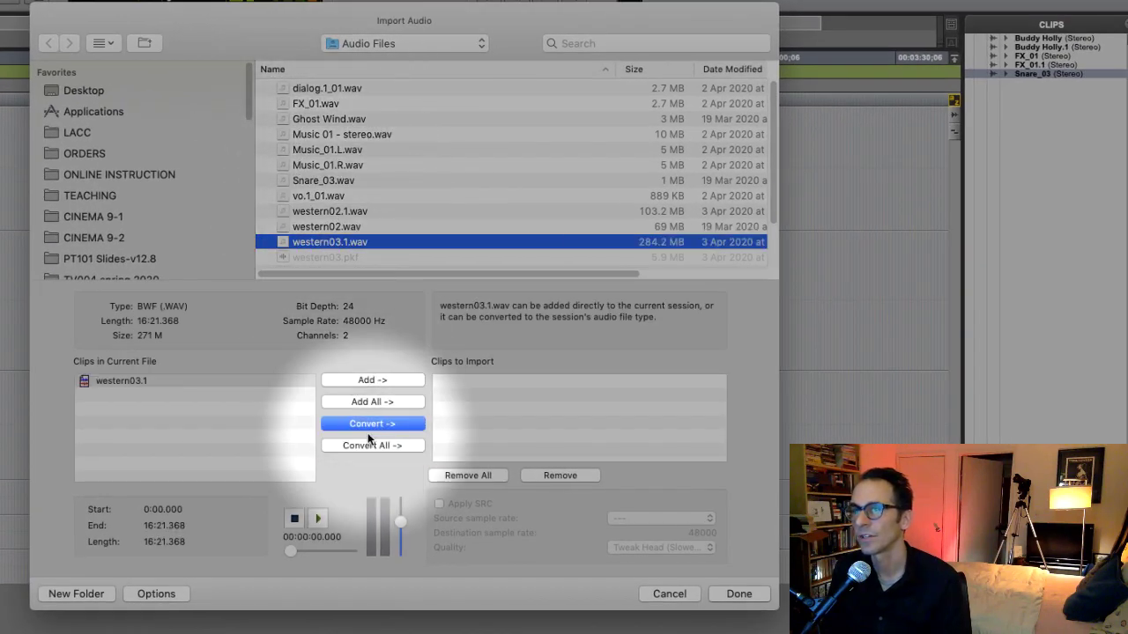
{"action": "left_click", "coordinate": [364, 424]}
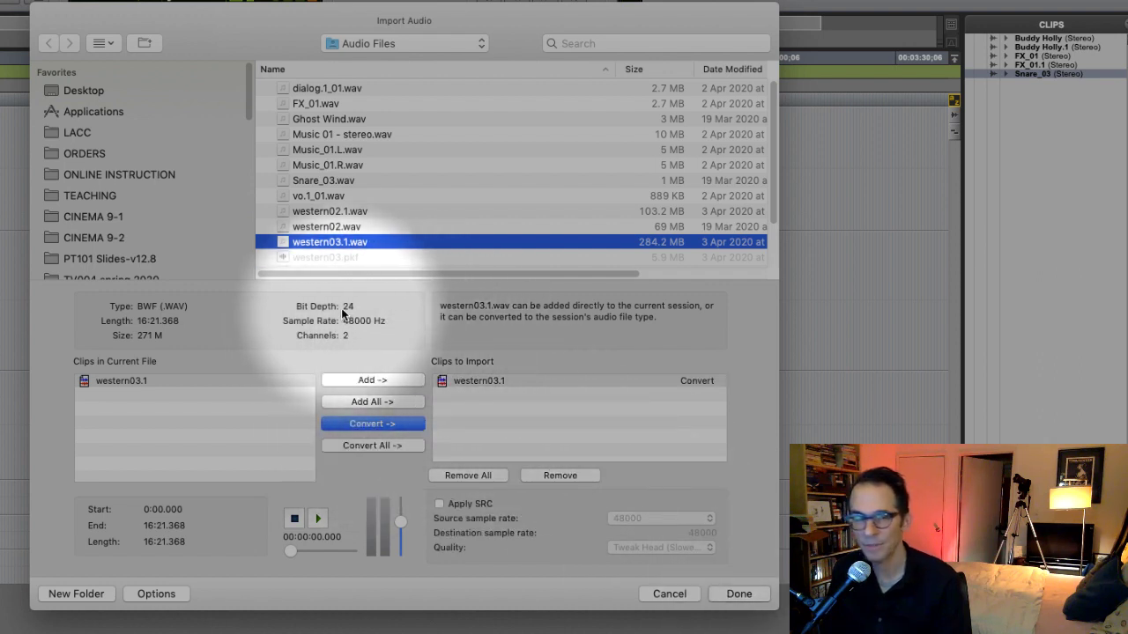
{"action": "left_click", "coordinate": [738, 595]}
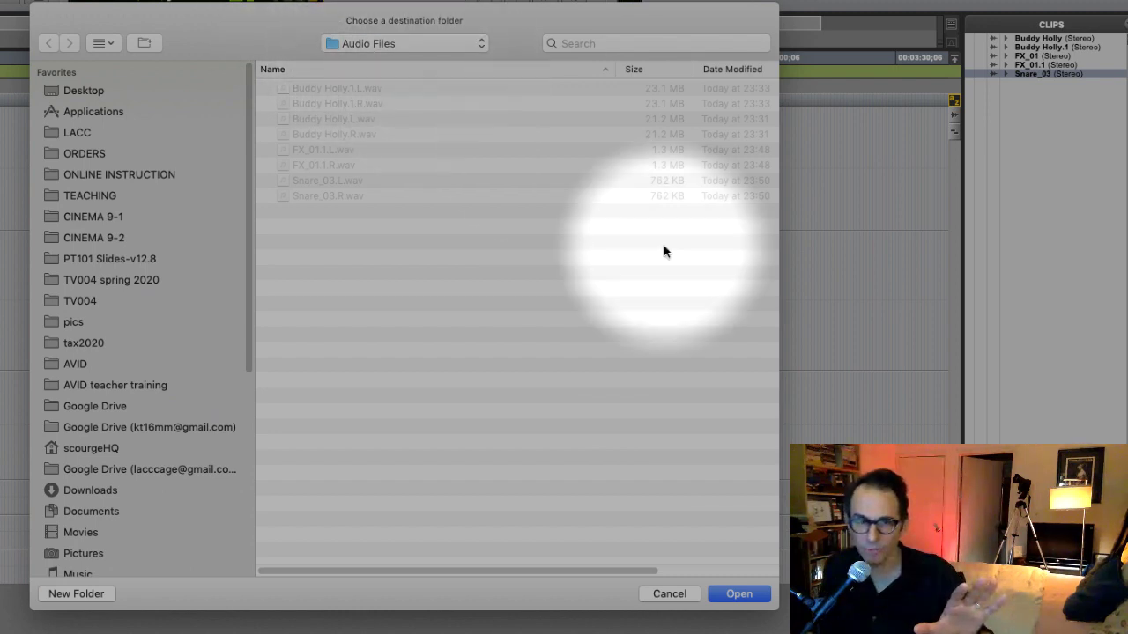
{"action": "left_click", "coordinate": [740, 594]}
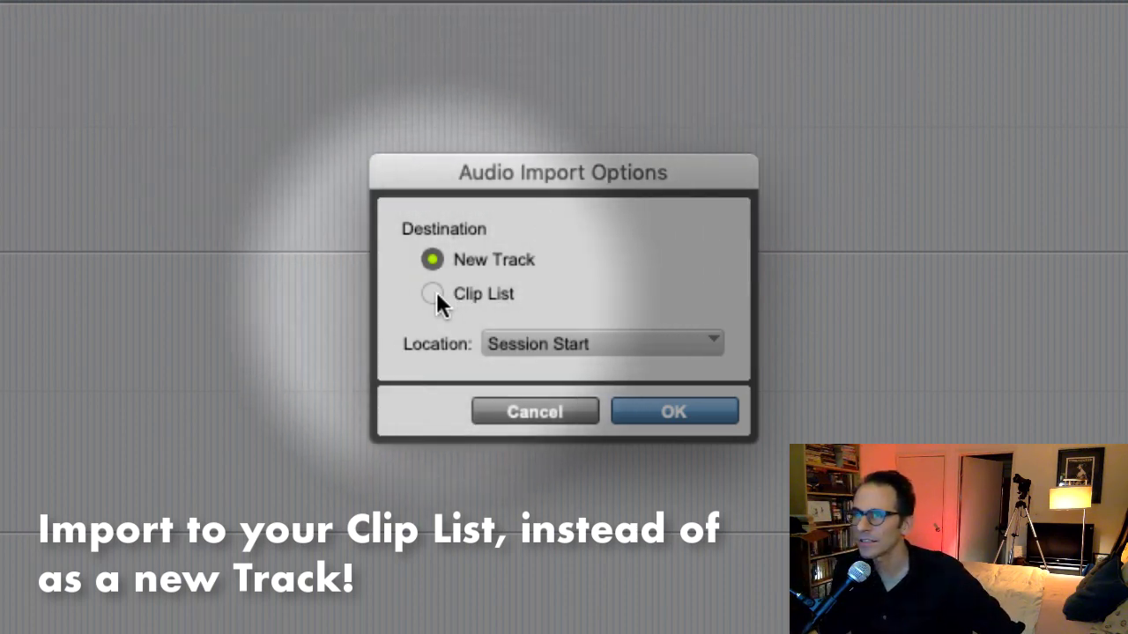
{"action": "left_click", "coordinate": [431, 294]}
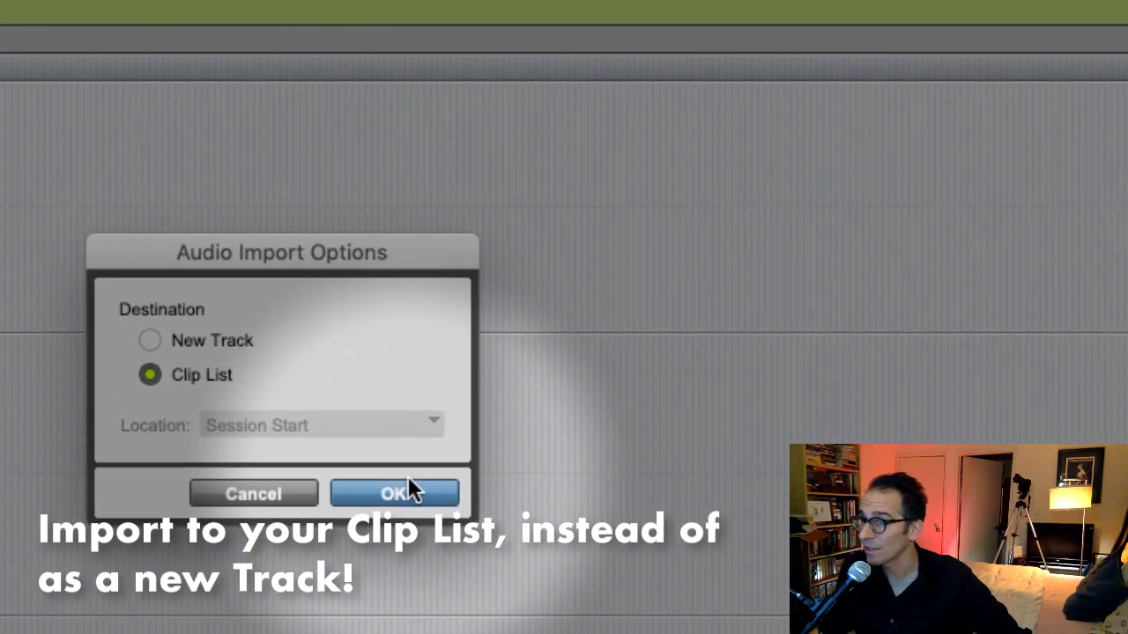
{"action": "left_click", "coordinate": [408, 483]}
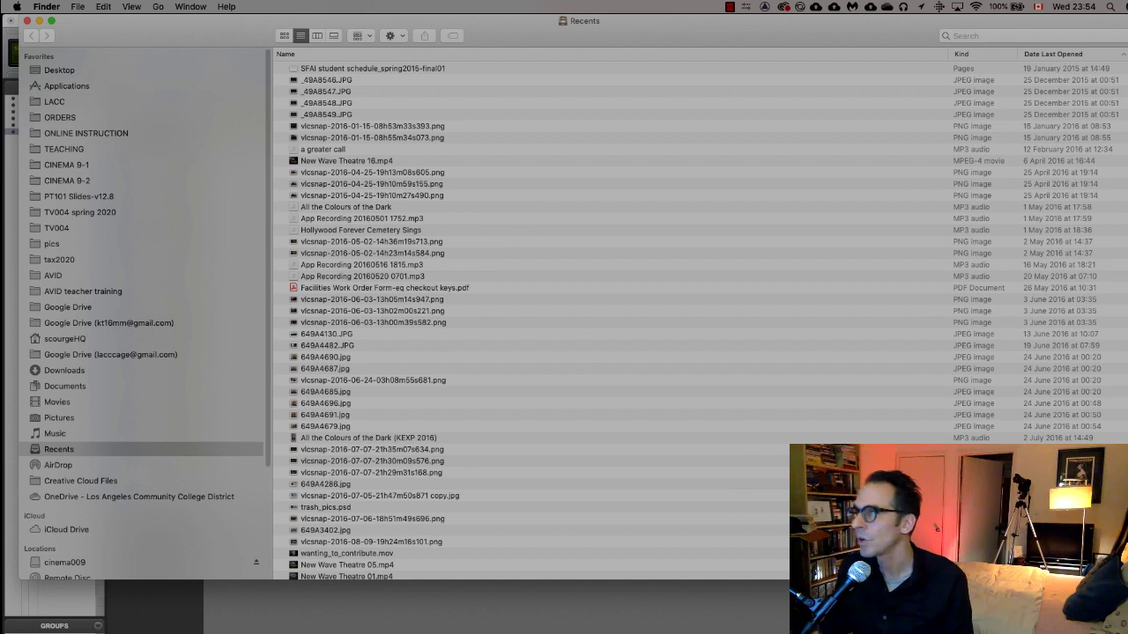
In Finder, narrow the window to uncover the Clips list and select both Snare_03 files in cinema009's Ugly Ducking06 Audio Files folder
{"action": "left_click_drag", "start_coordinate": [1127, 580], "coordinate": [698, 633]}
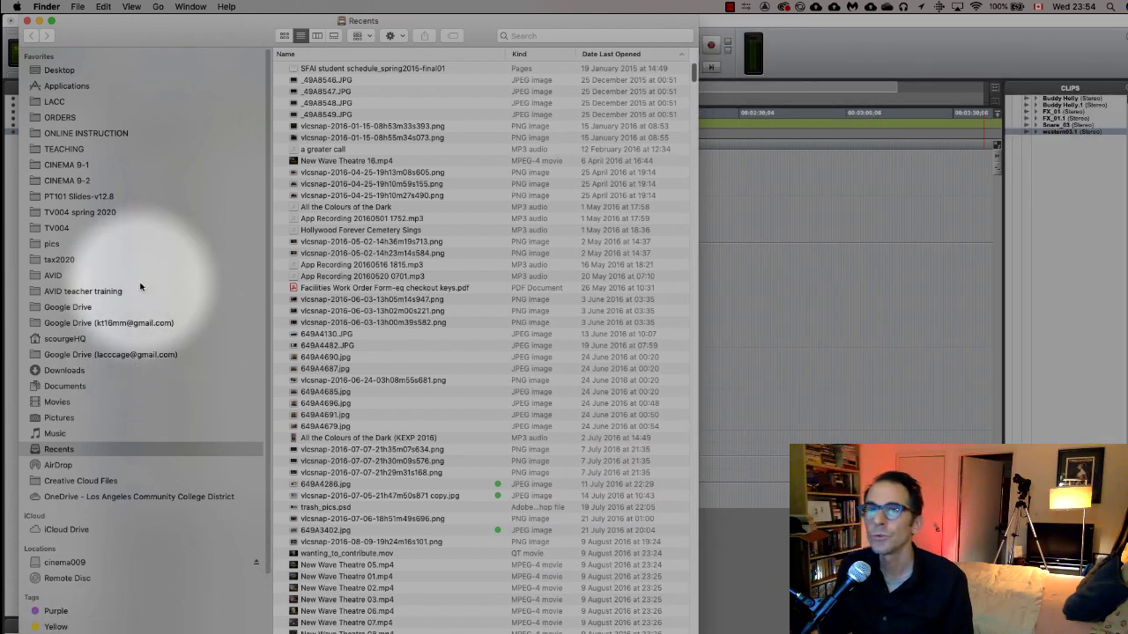
{"action": "left_click", "coordinate": [126, 563]}
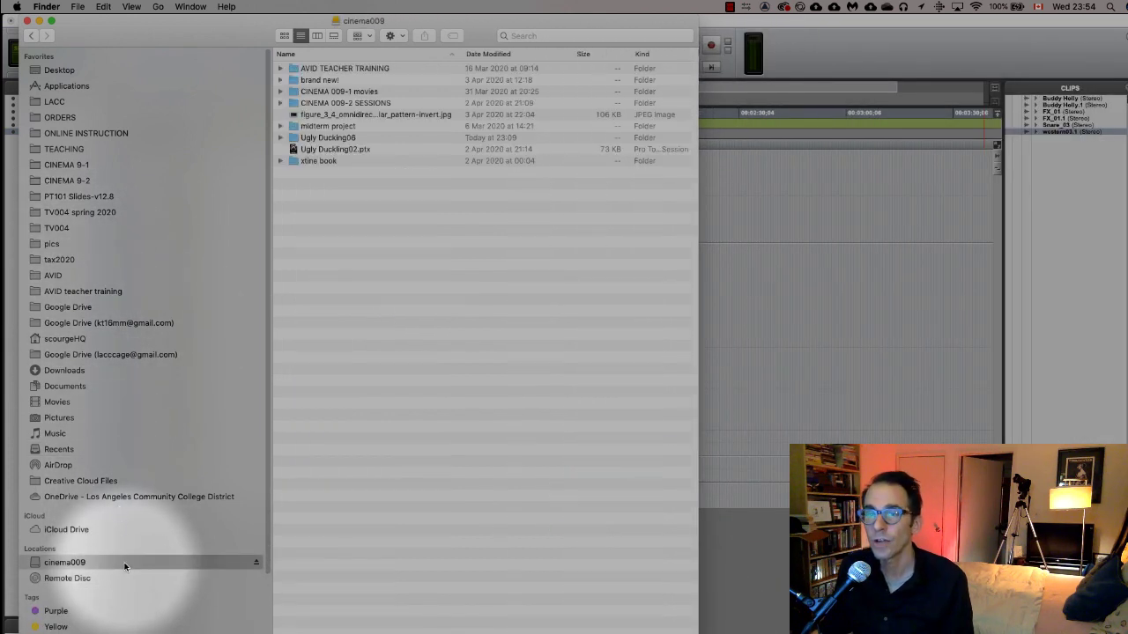
{"action": "left_click", "coordinate": [280, 138]}
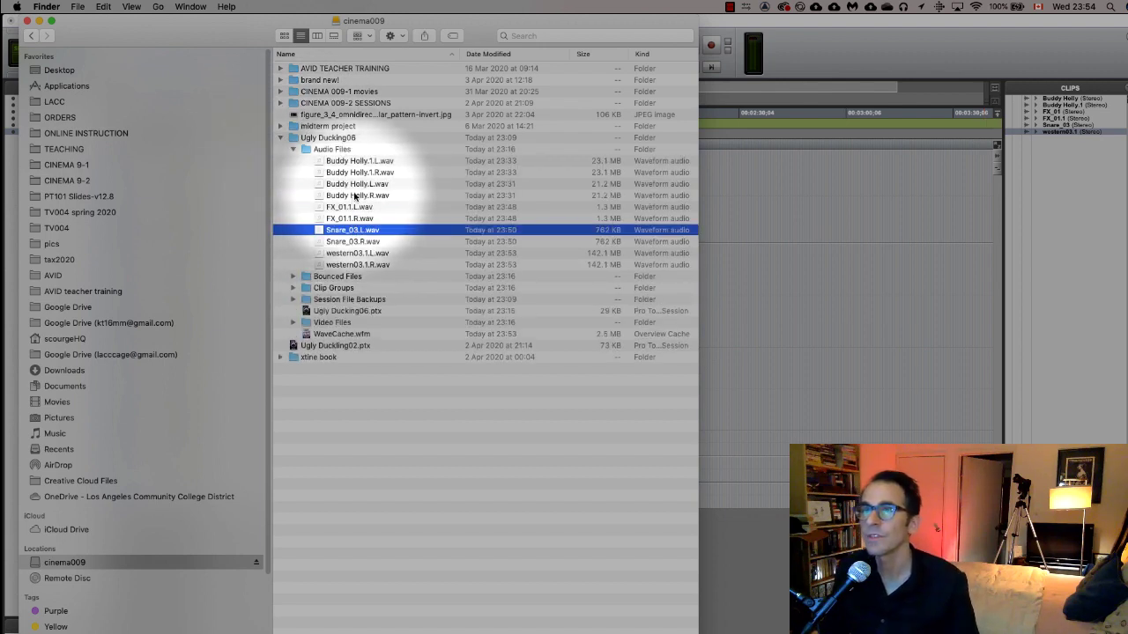
{"action": "left_click", "coordinate": [354, 242], "text": "shift"}
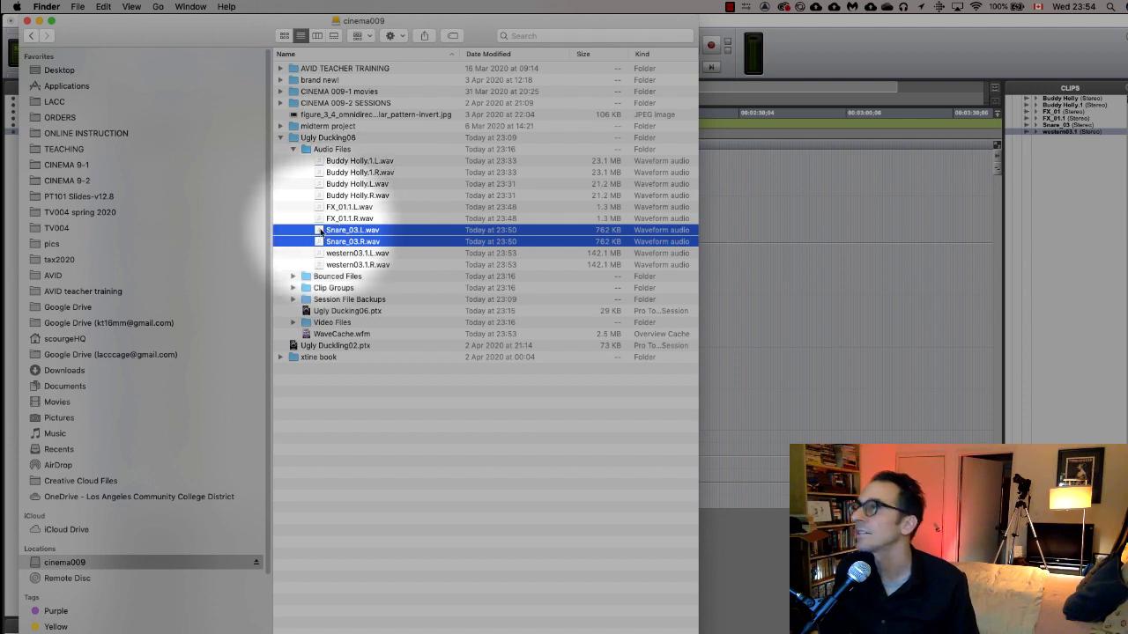
Import Beach FX_01.wav and Fire FX.wav from the PT101 Completed Exercises Audio Files folder straight into the Pro Tools Clips list
{"action": "left_click", "coordinate": [281, 69]}
{"action": "left_click", "coordinate": [294, 91]}
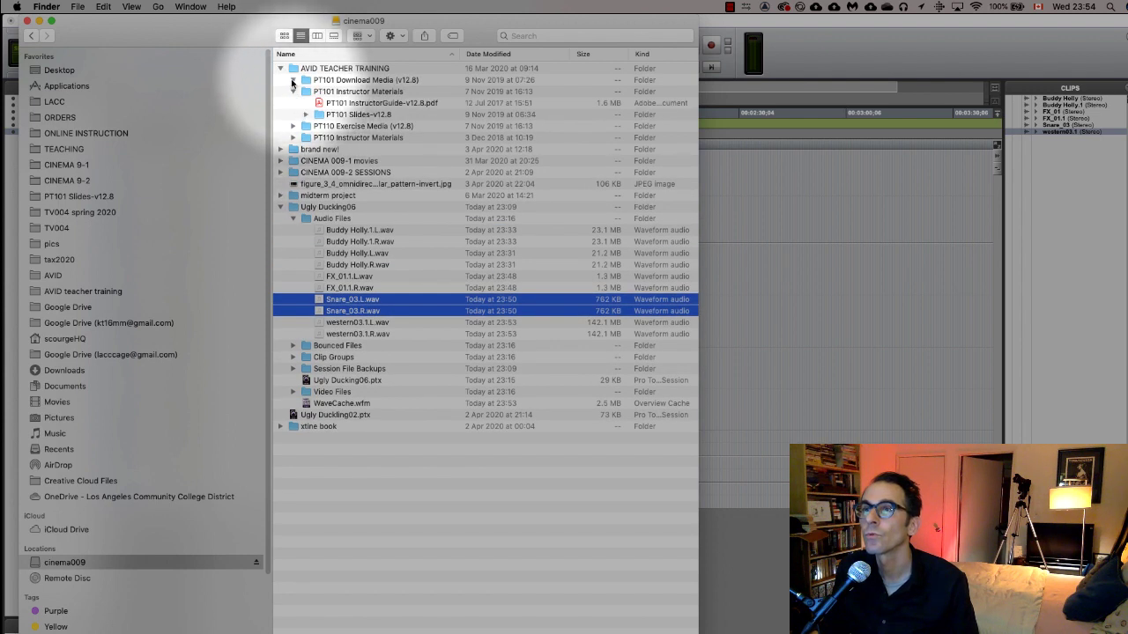
{"action": "left_click", "coordinate": [293, 81]}
{"action": "left_click", "coordinate": [306, 114]}
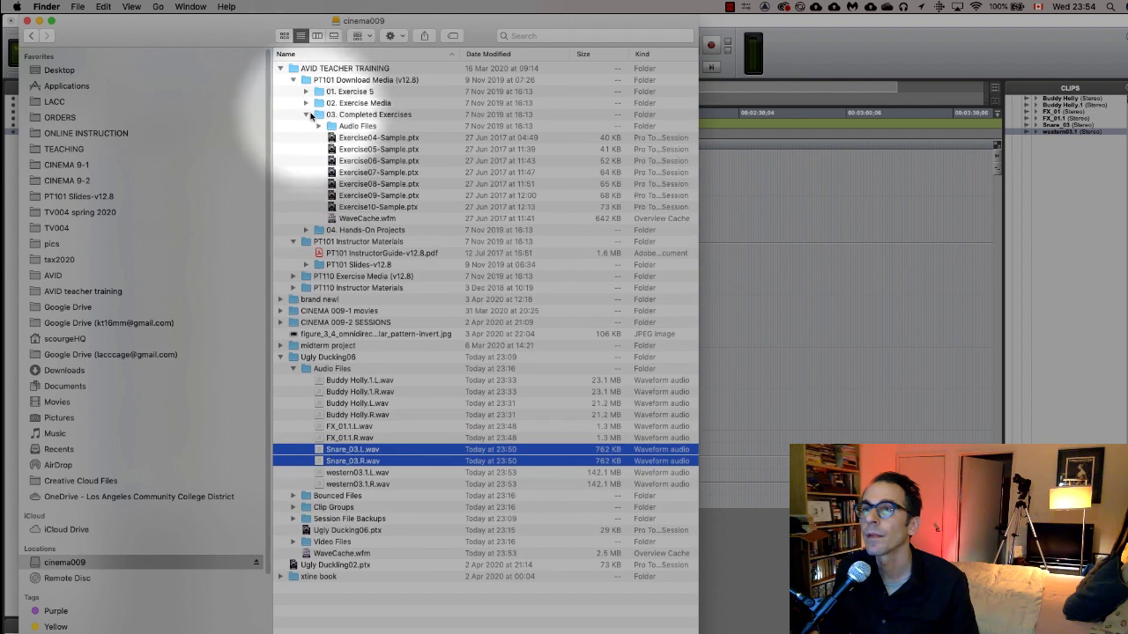
{"action": "left_click", "coordinate": [319, 127]}
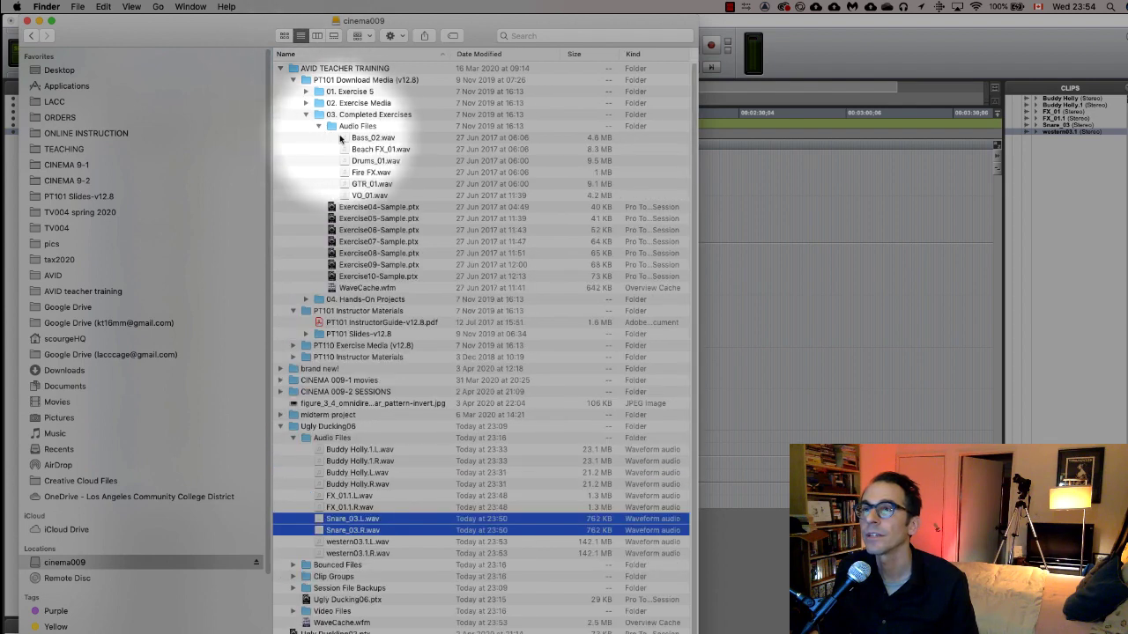
{"action": "left_click", "coordinate": [369, 149]}
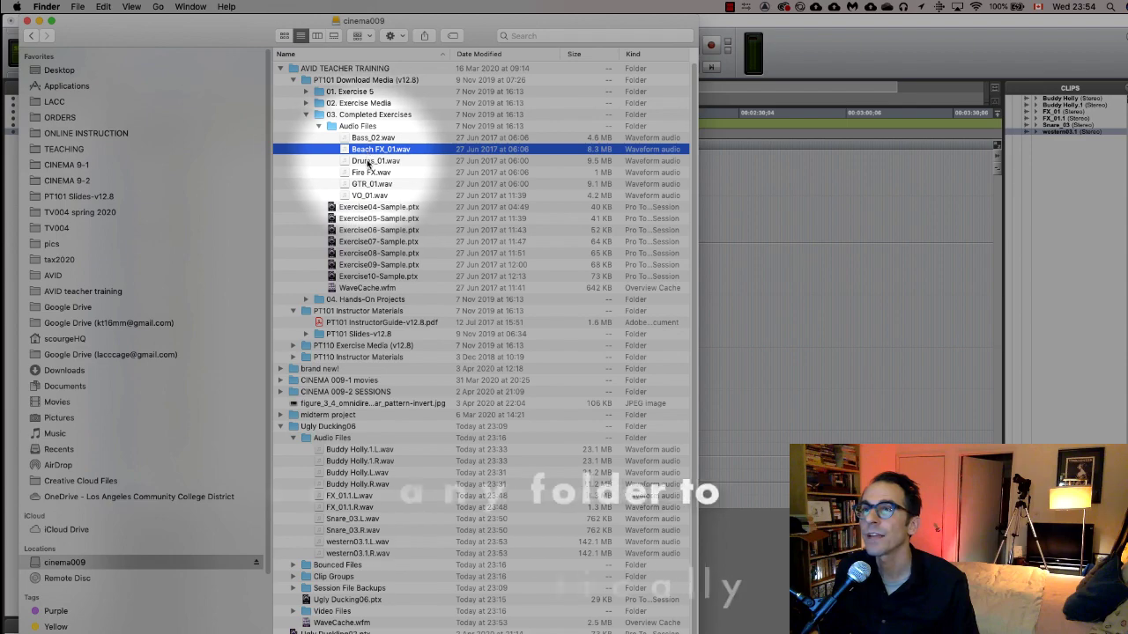
{"action": "left_click", "coordinate": [344, 173], "text": "super"}
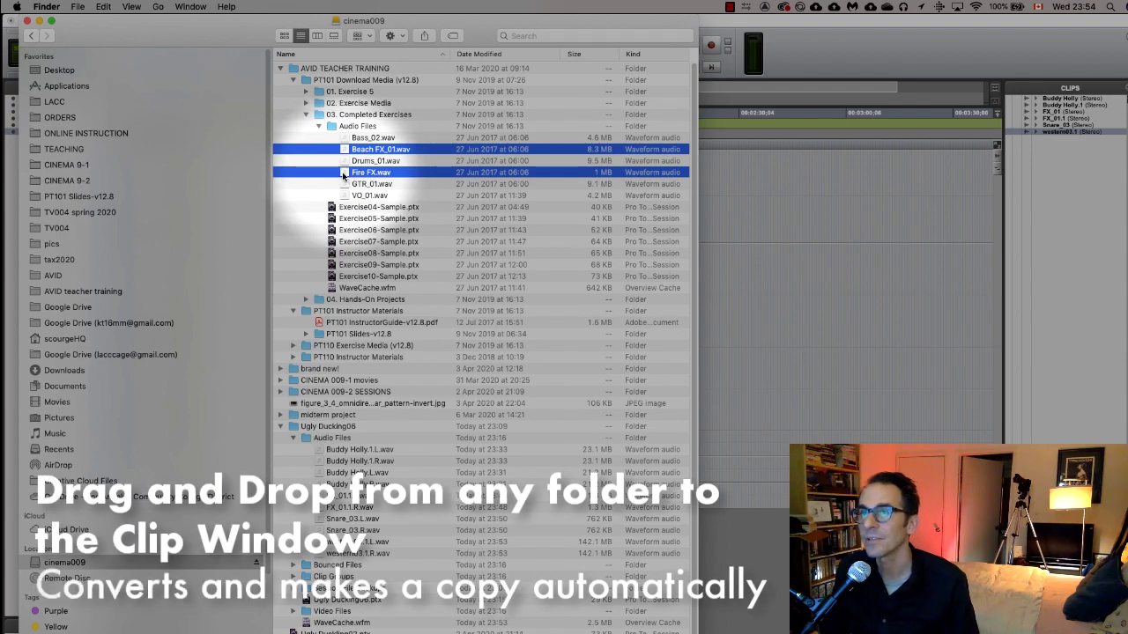
{"action": "left_click_drag", "start_coordinate": [344, 176], "coordinate": [646, 216]}
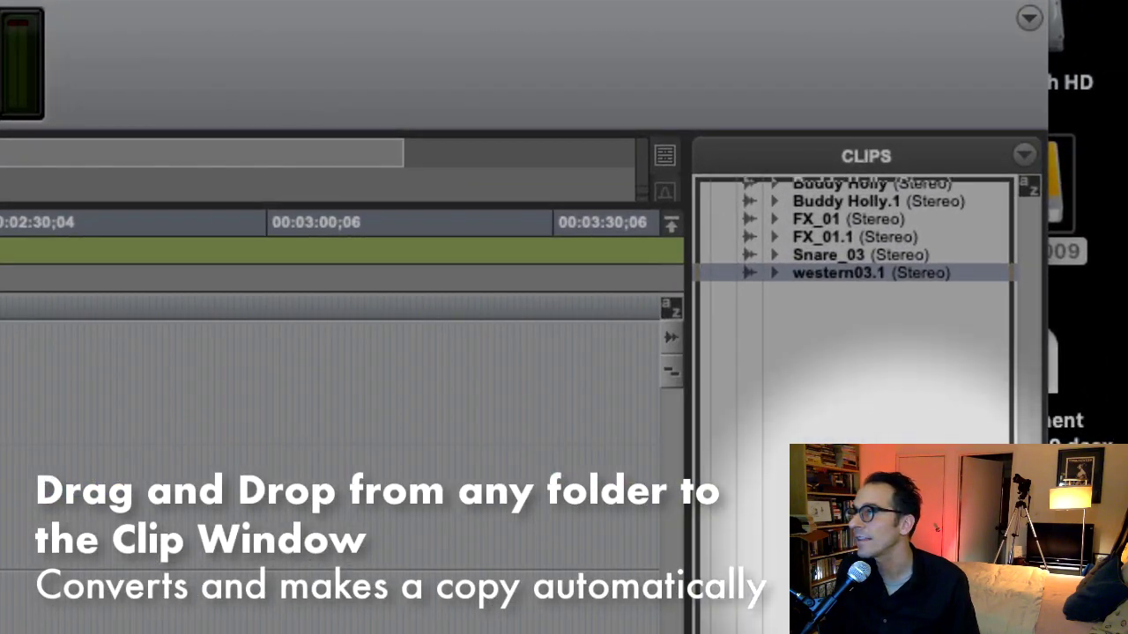
{"action": "left_click_drag", "start_coordinate": [855, 282], "coordinate": [855, 282]}
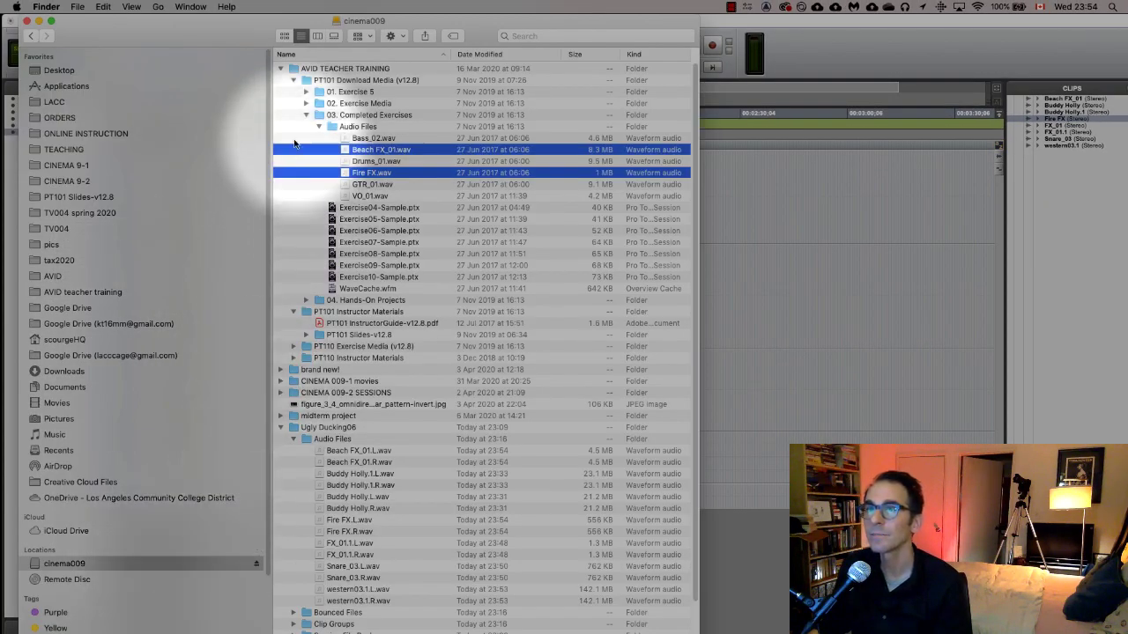
Back in Finder, open the Ugly Ducking06 folder and check its Audio Files for the converted Fire FX and Beach FX_01 files
{"action": "left_click", "coordinate": [280, 68]}
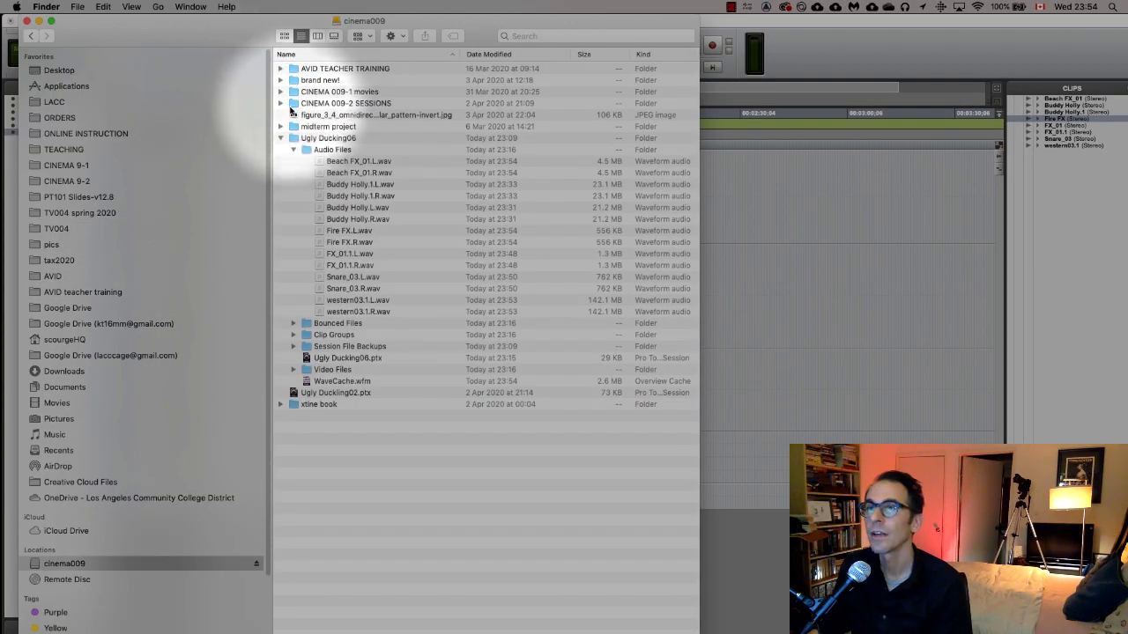
{"action": "left_click", "coordinate": [281, 138]}
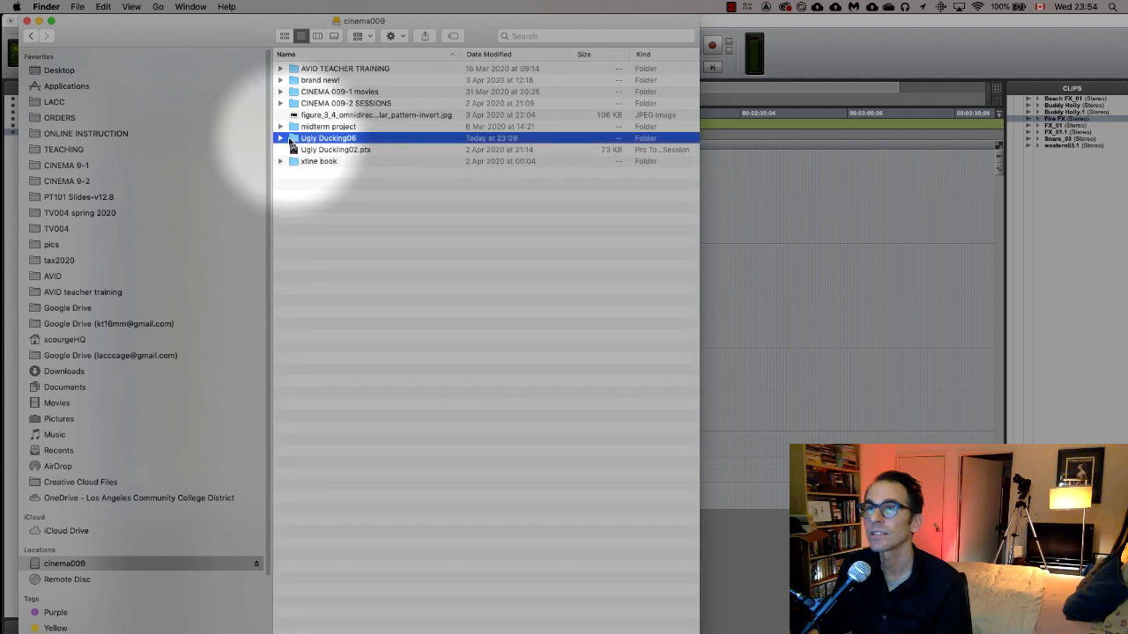
{"action": "double_click", "coordinate": [289, 139]}
{"action": "left_click", "coordinate": [331, 161]}
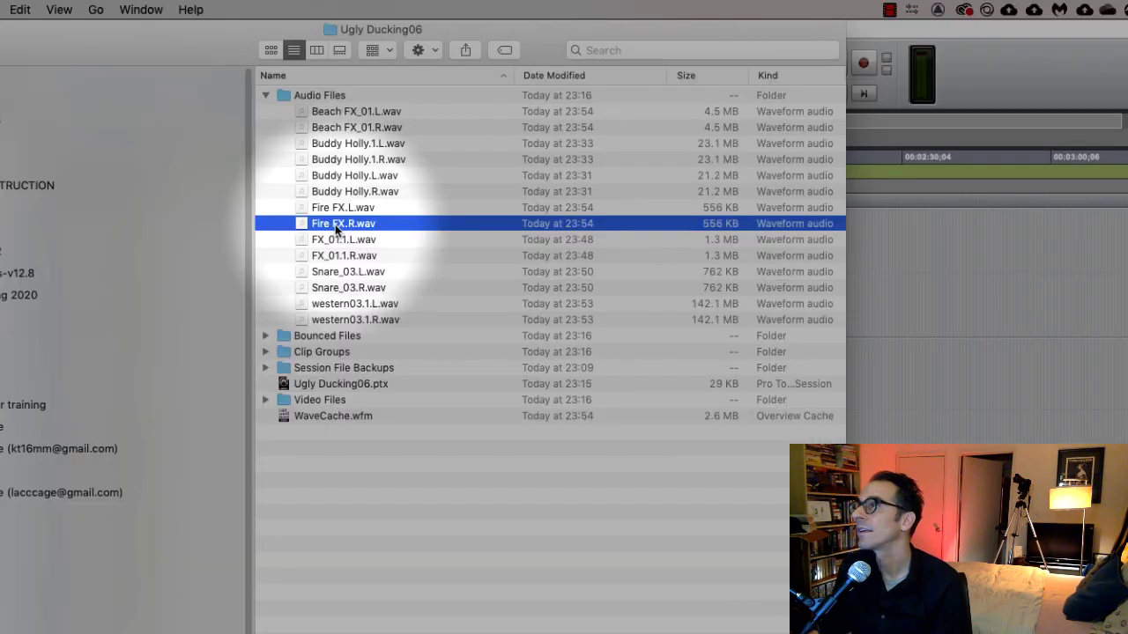
{"action": "left_click", "coordinate": [339, 127]}
{"action": "left_click", "coordinate": [337, 112]}
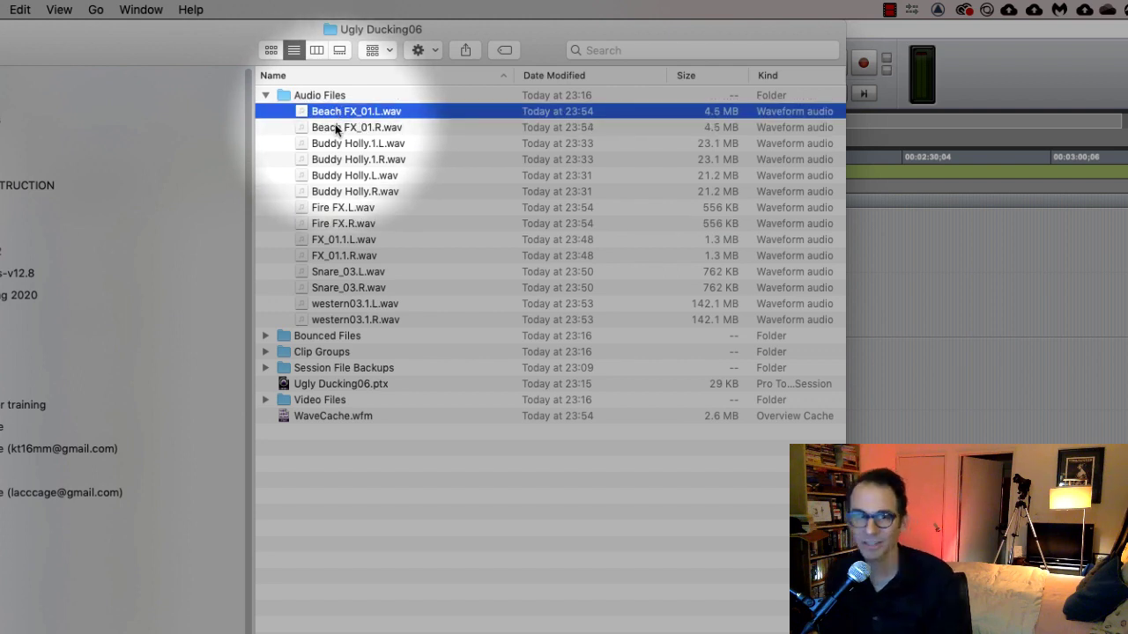
Import the 200306_006 take from midterm project's audio_scene01 200306 folder on cinema009 into the Pro Tools Clips list
{"action": "key", "text": "super+Up"}
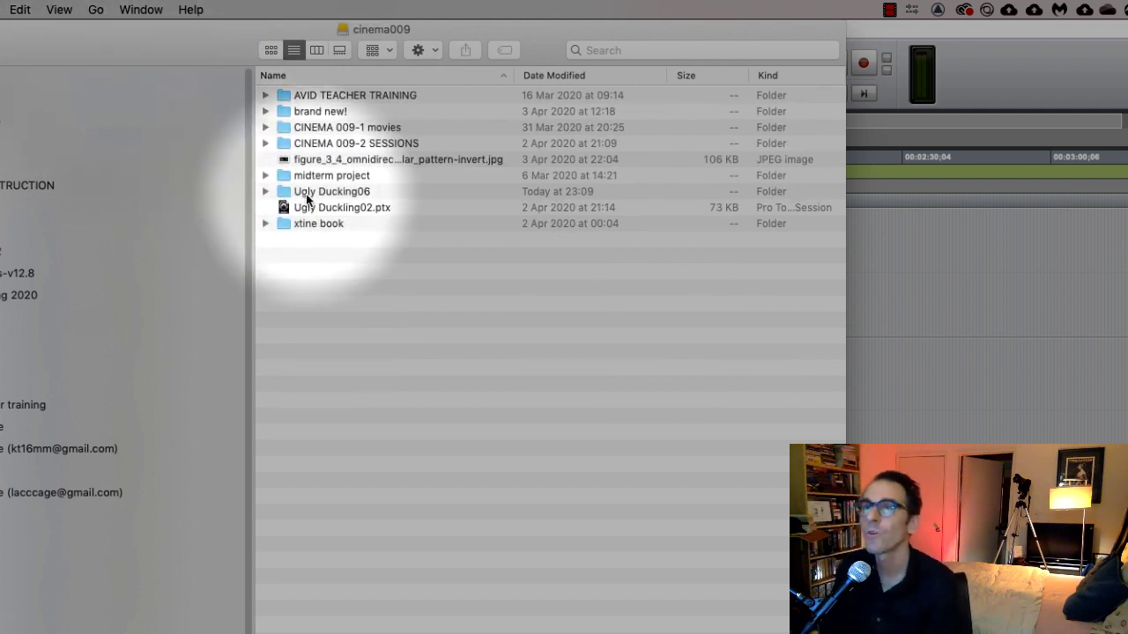
{"action": "left_click", "coordinate": [267, 176]}
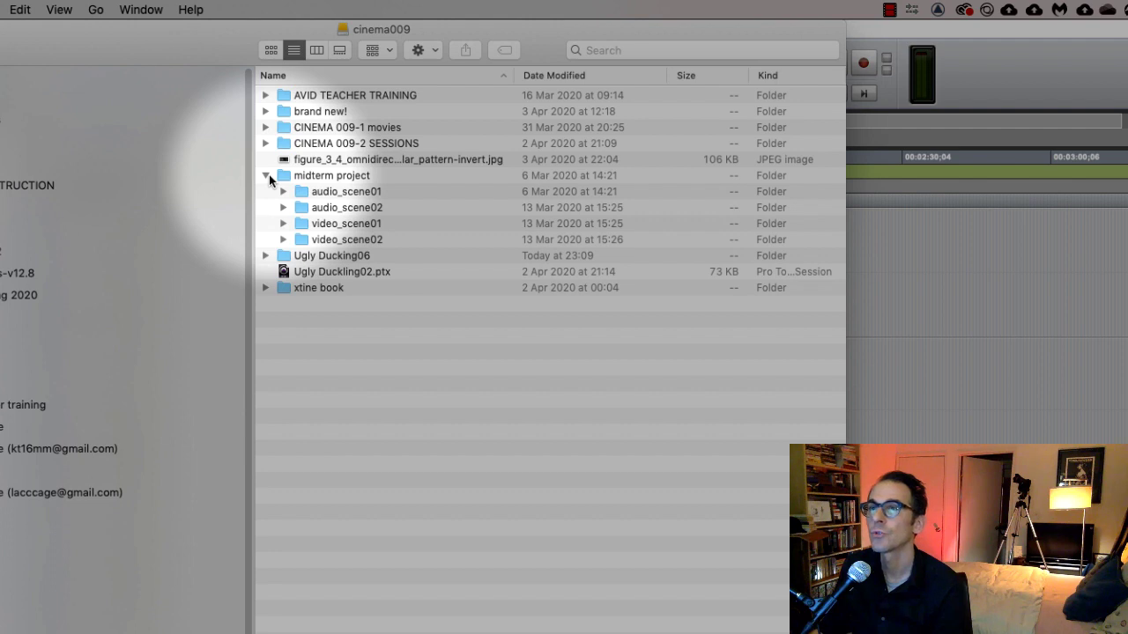
{"action": "left_click", "coordinate": [283, 191]}
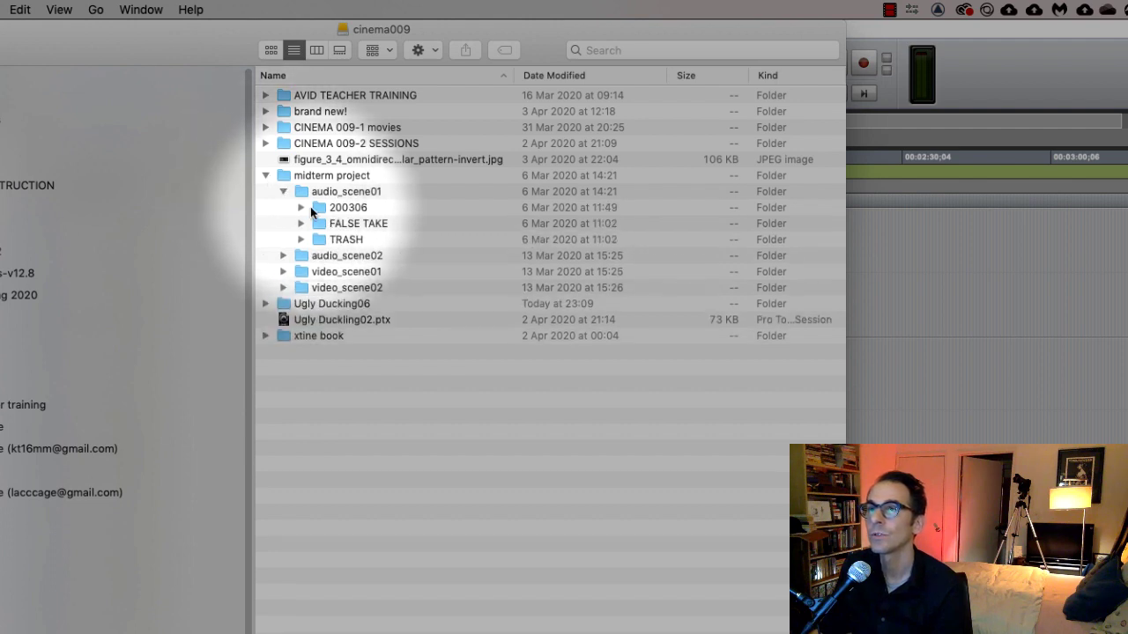
{"action": "left_click", "coordinate": [300, 208]}
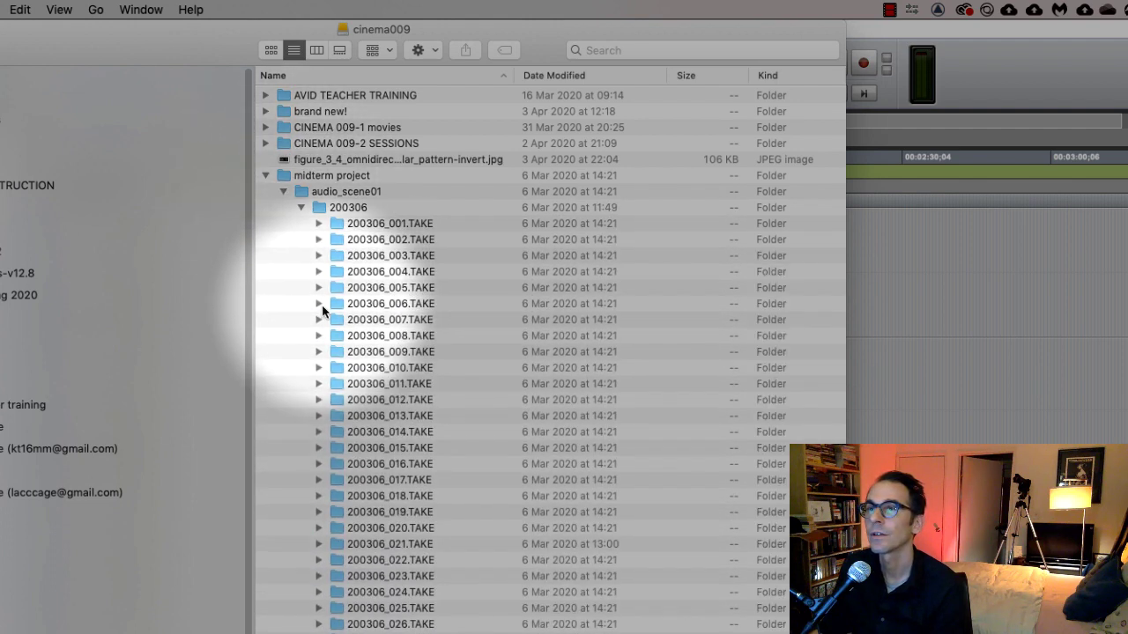
{"action": "left_click_drag", "start_coordinate": [351, 318], "coordinate": [1005, 284]}
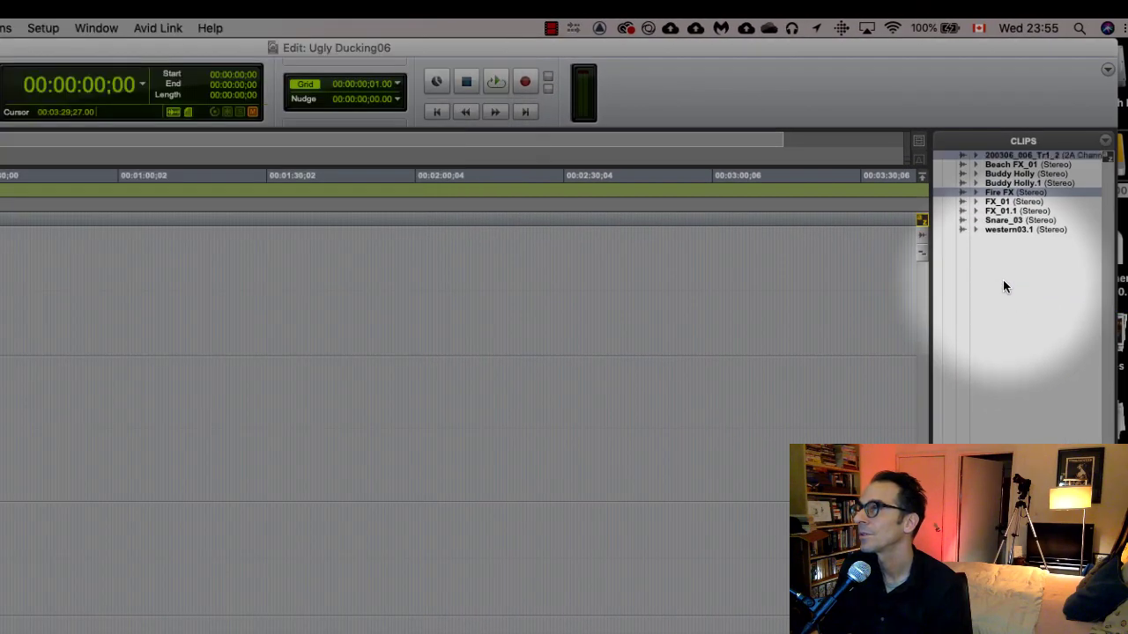
{"action": "left_click", "coordinate": [1004, 282]}
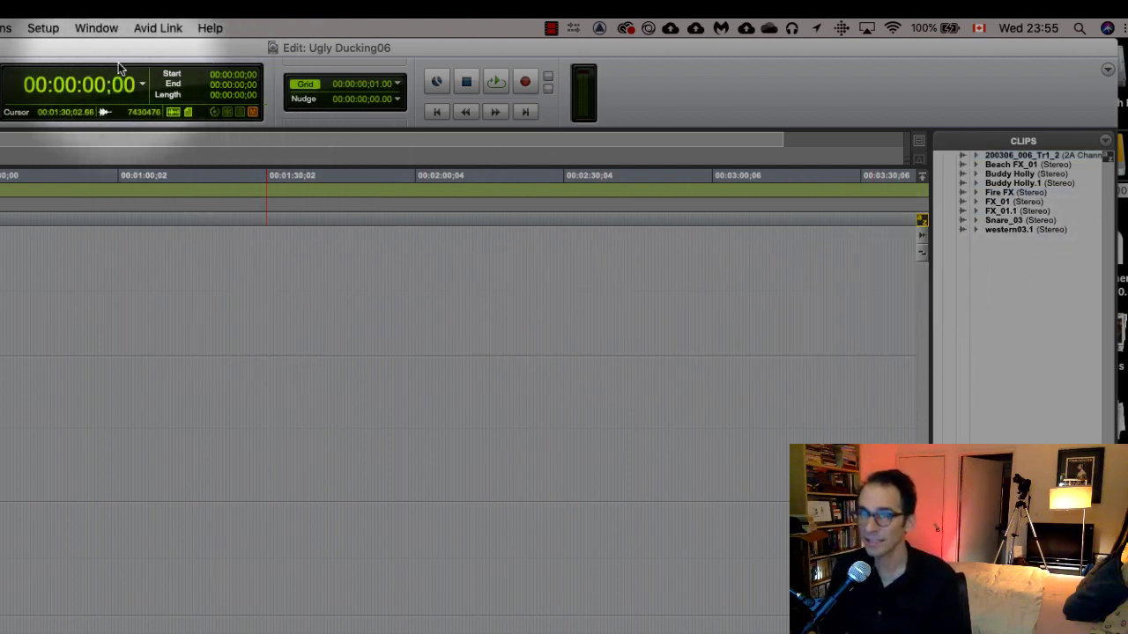
Open a new default Workspace window, reposition it and enlarge it to show more columns
{"action": "left_click", "coordinate": [9, 26]}
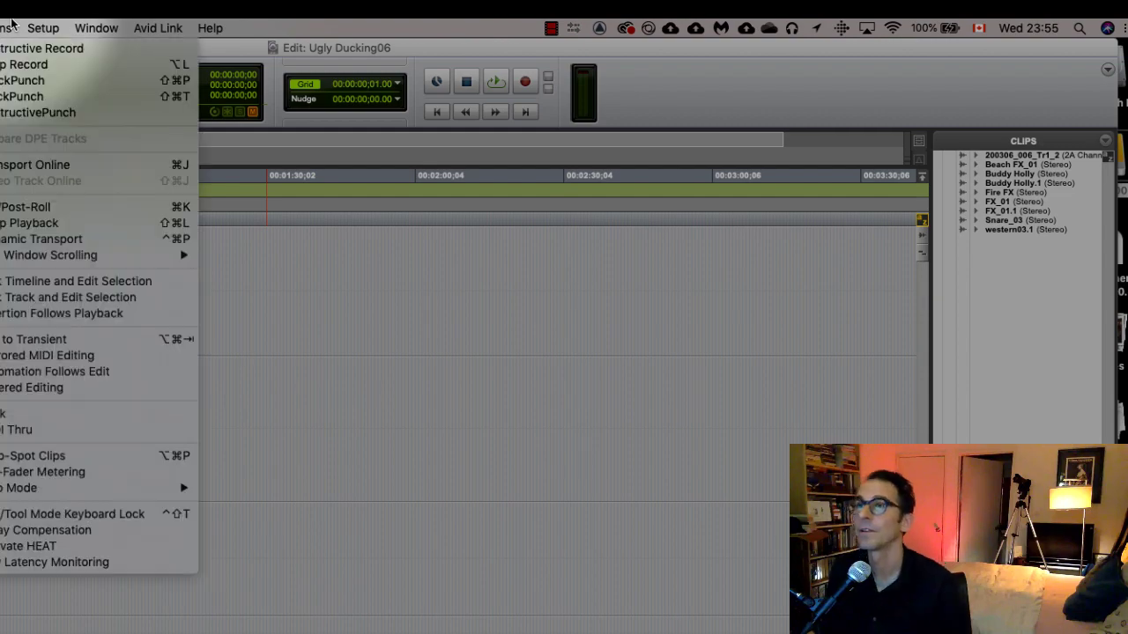
{"action": "mouse_move", "coordinate": [89, 24]}
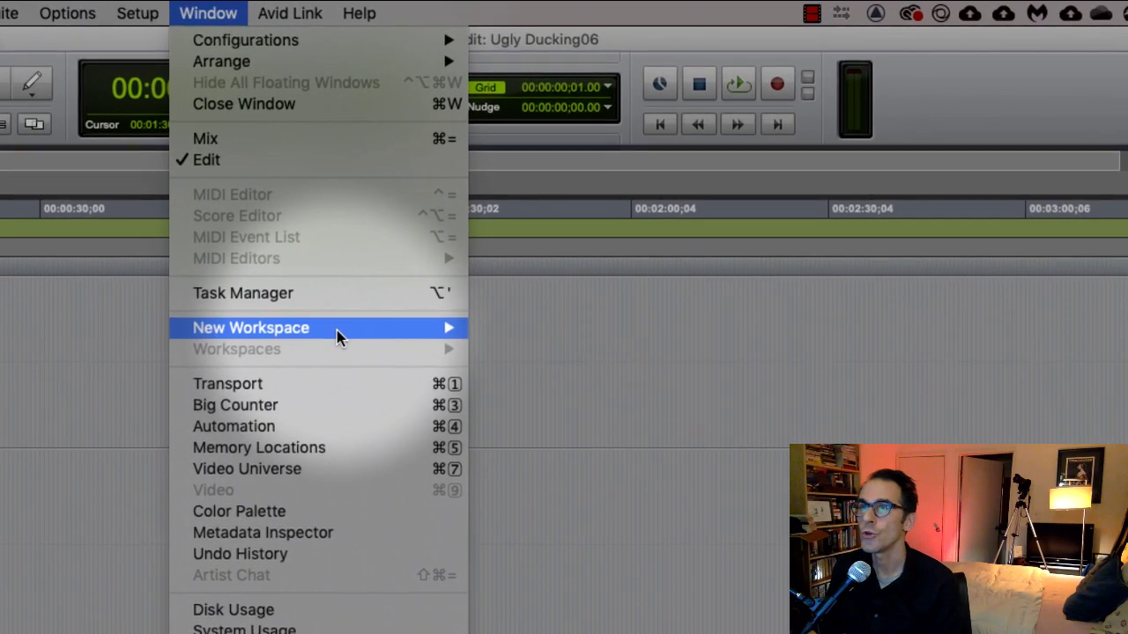
{"action": "mouse_move", "coordinate": [194, 268]}
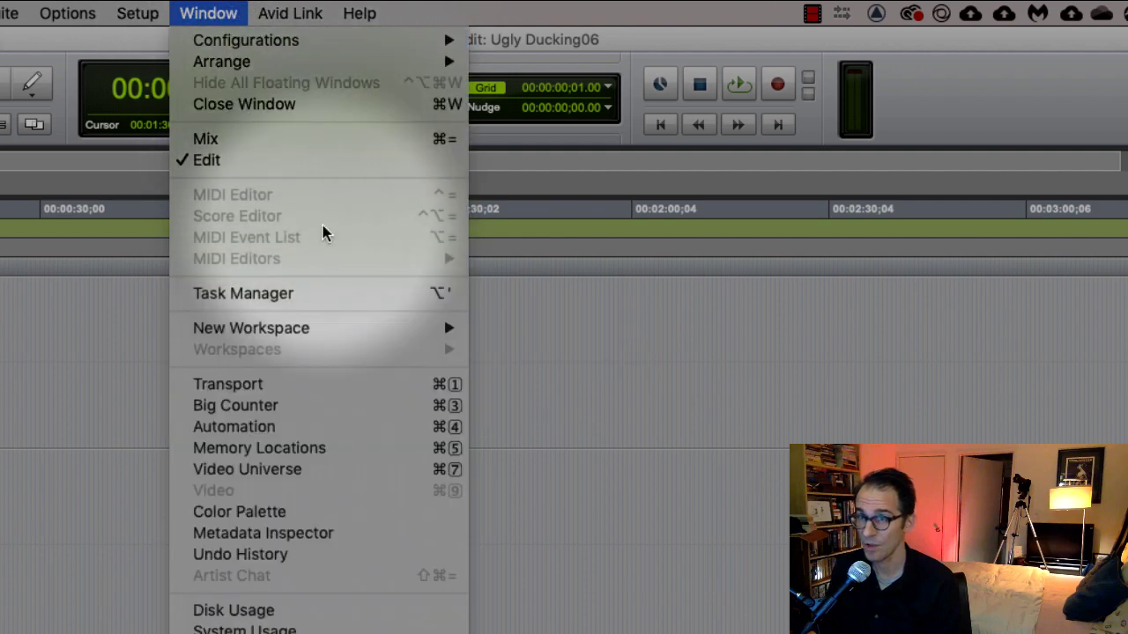
{"action": "mouse_move", "coordinate": [335, 329]}
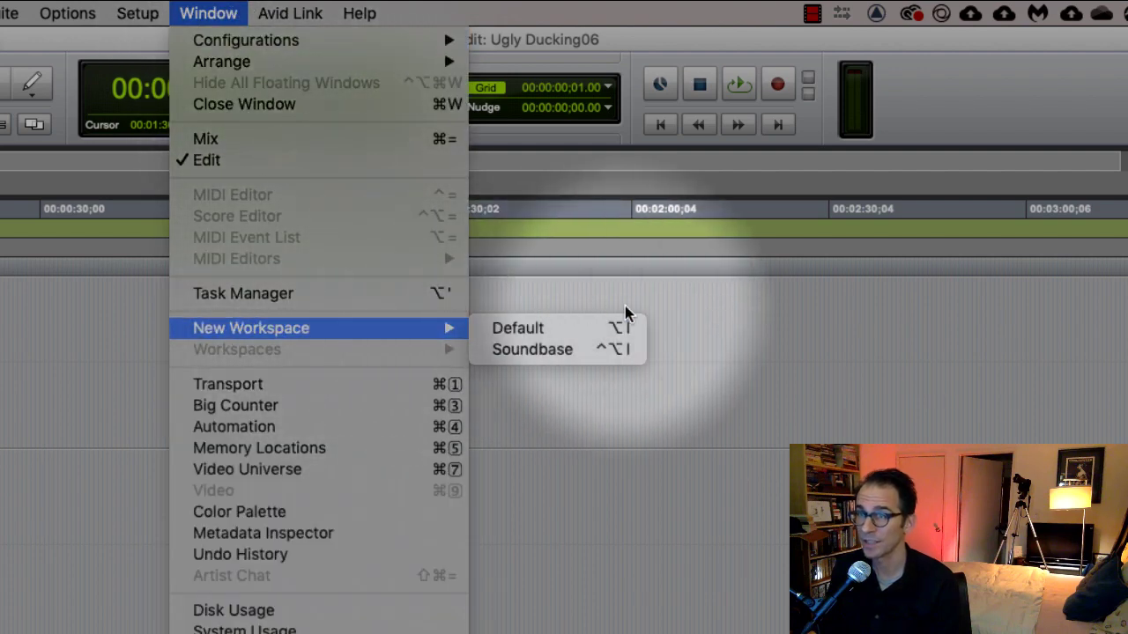
{"action": "left_click", "coordinate": [556, 335]}
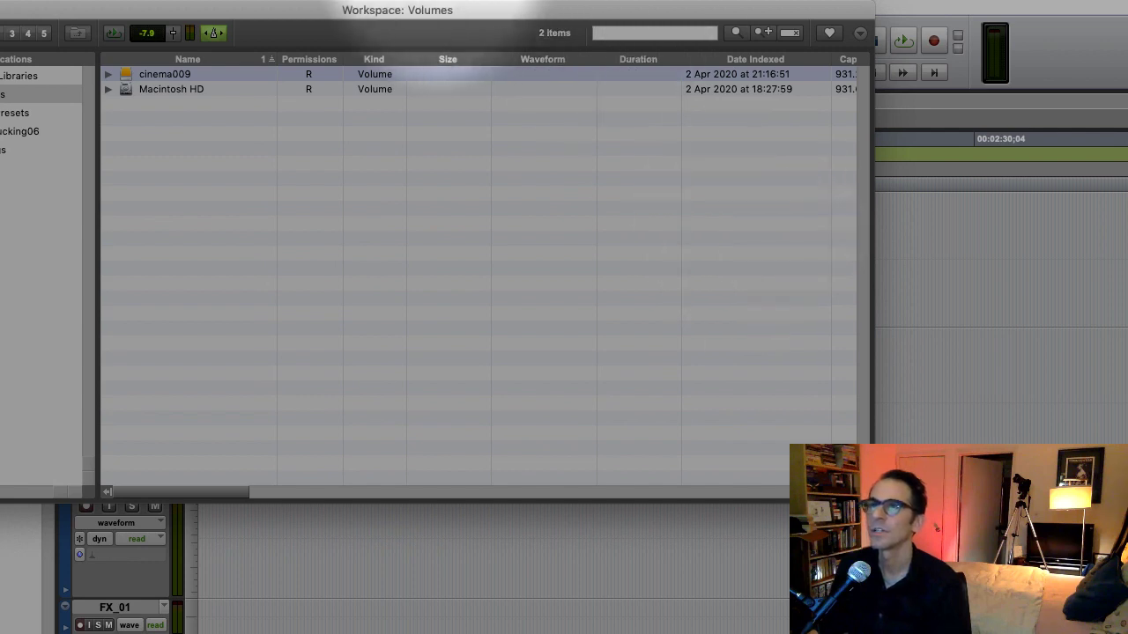
{"action": "left_click_drag", "start_coordinate": [383, 11], "coordinate": [450, 7]}
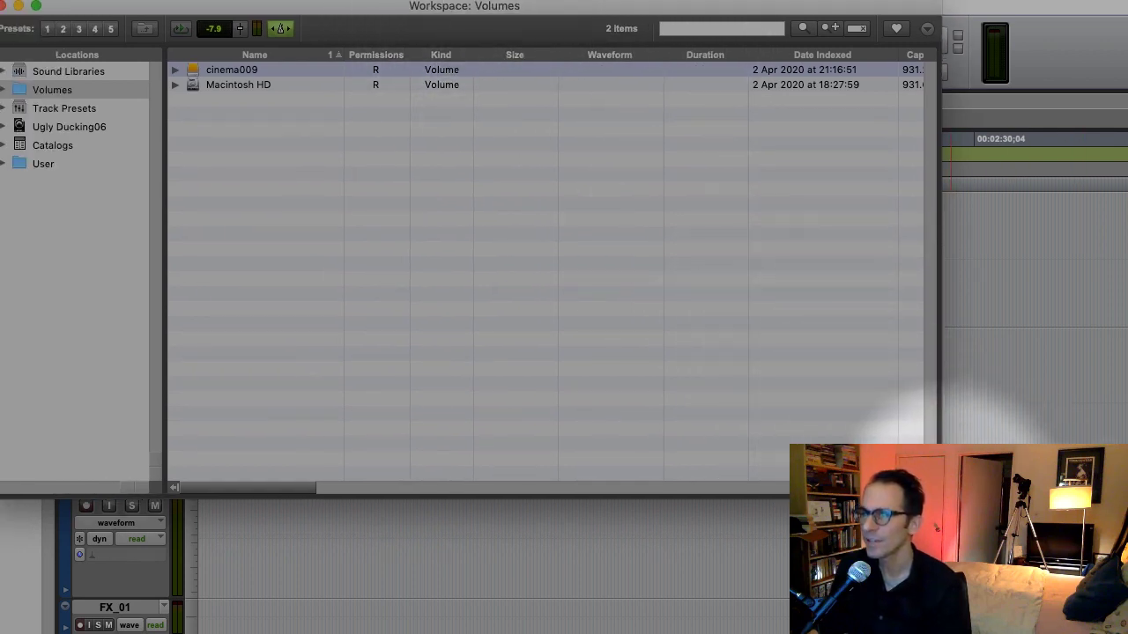
{"action": "left_click_drag", "start_coordinate": [940, 497], "coordinate": [1127, 633]}
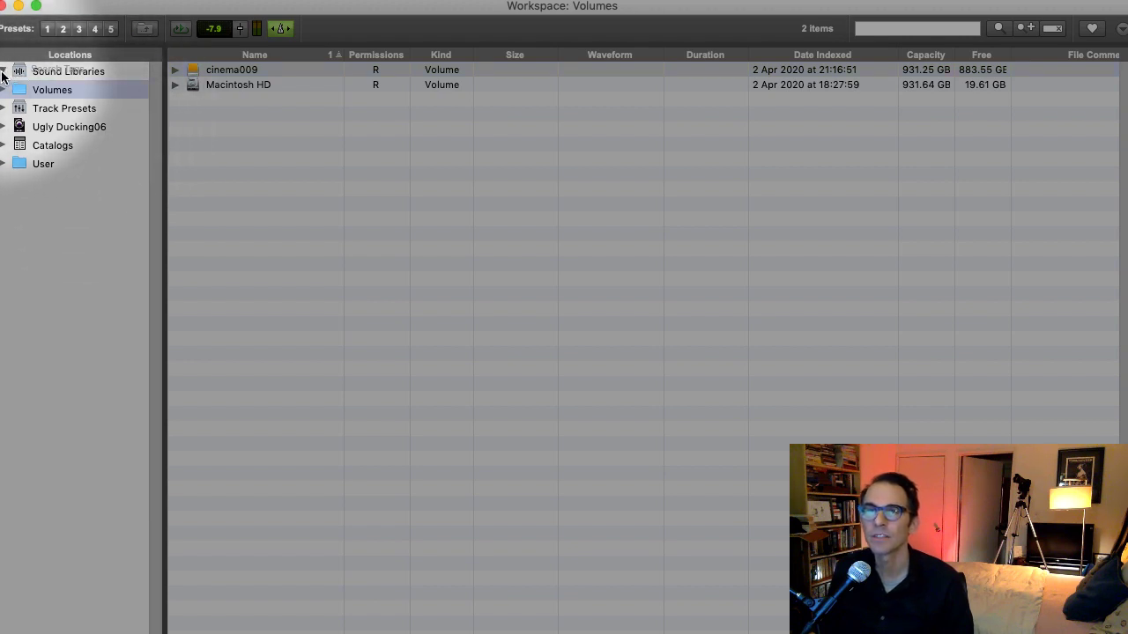
Browse the Workspace to cinema009's AVID TEACHER TRAINING folder and expand PT101 Download Media and its 02. Exercise Media folder
{"action": "left_click", "coordinate": [15, 75]}
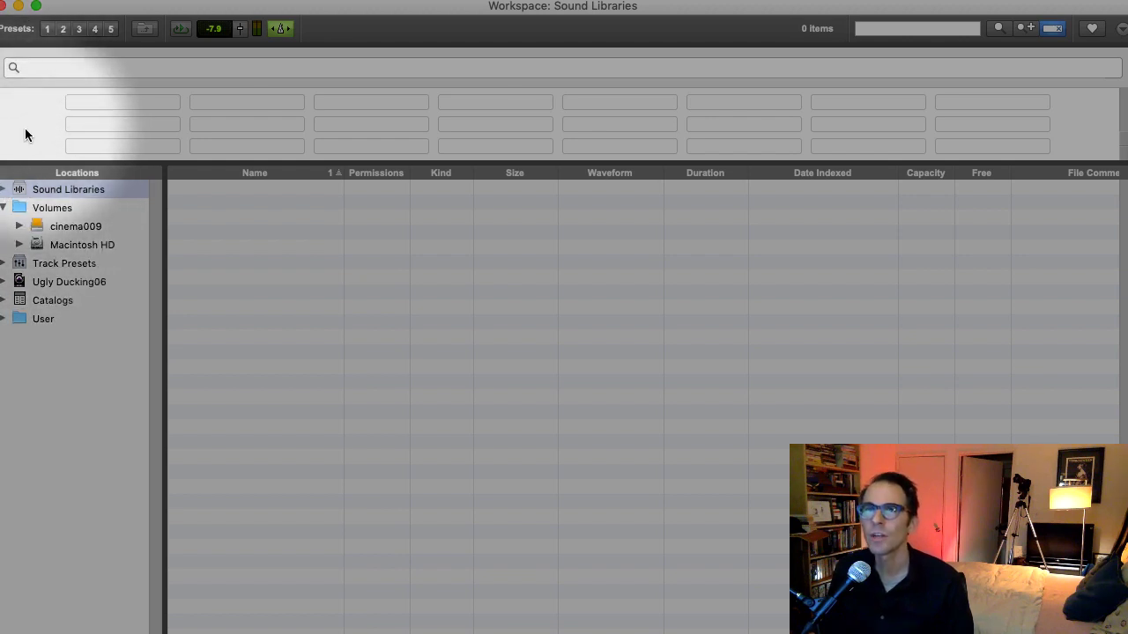
{"action": "left_click", "coordinate": [76, 227]}
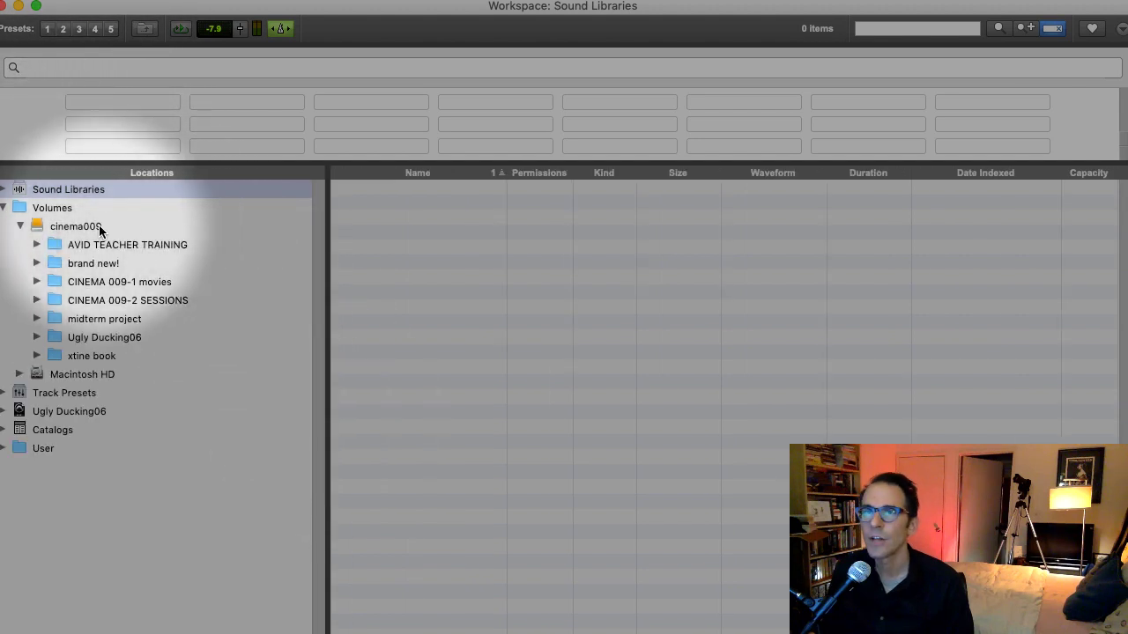
{"action": "left_click", "coordinate": [53, 245]}
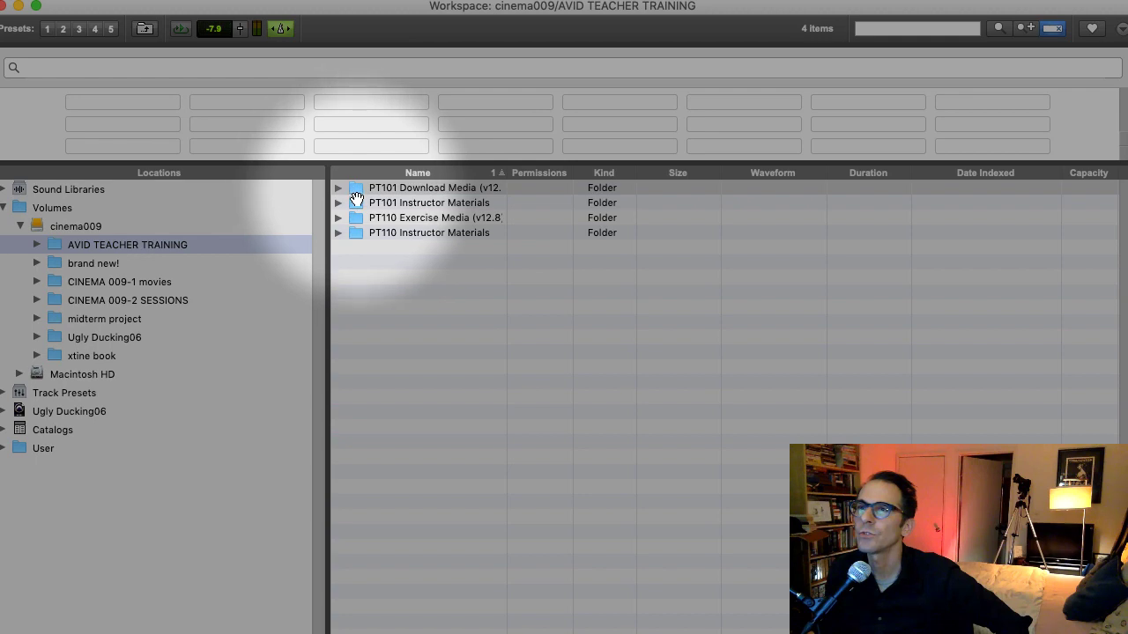
{"action": "left_click", "coordinate": [337, 203]}
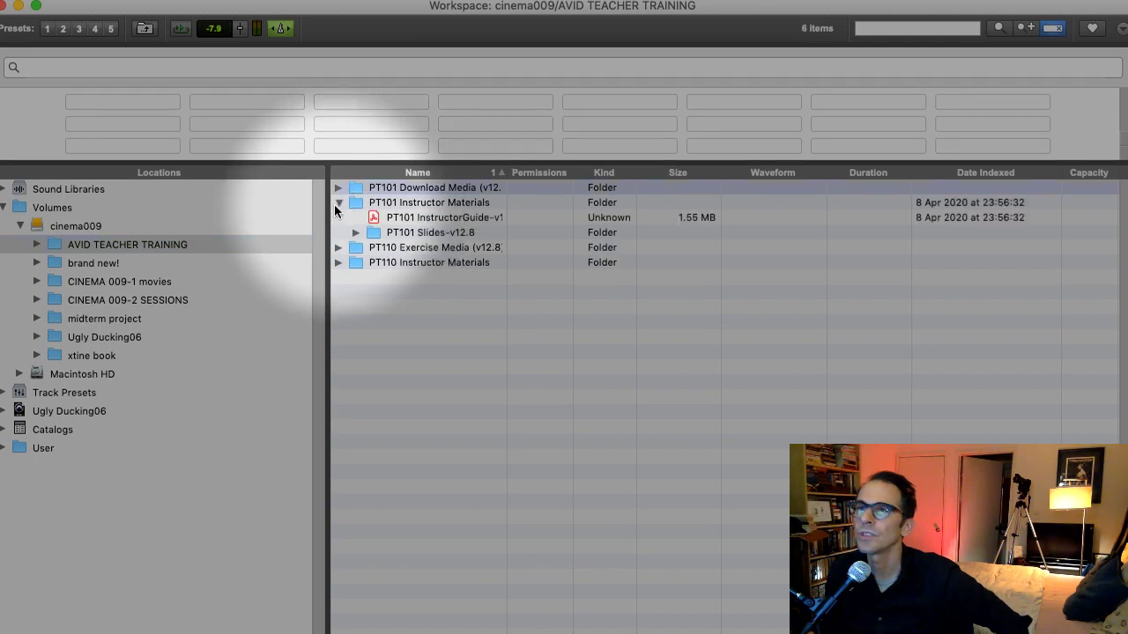
{"action": "left_click", "coordinate": [337, 202]}
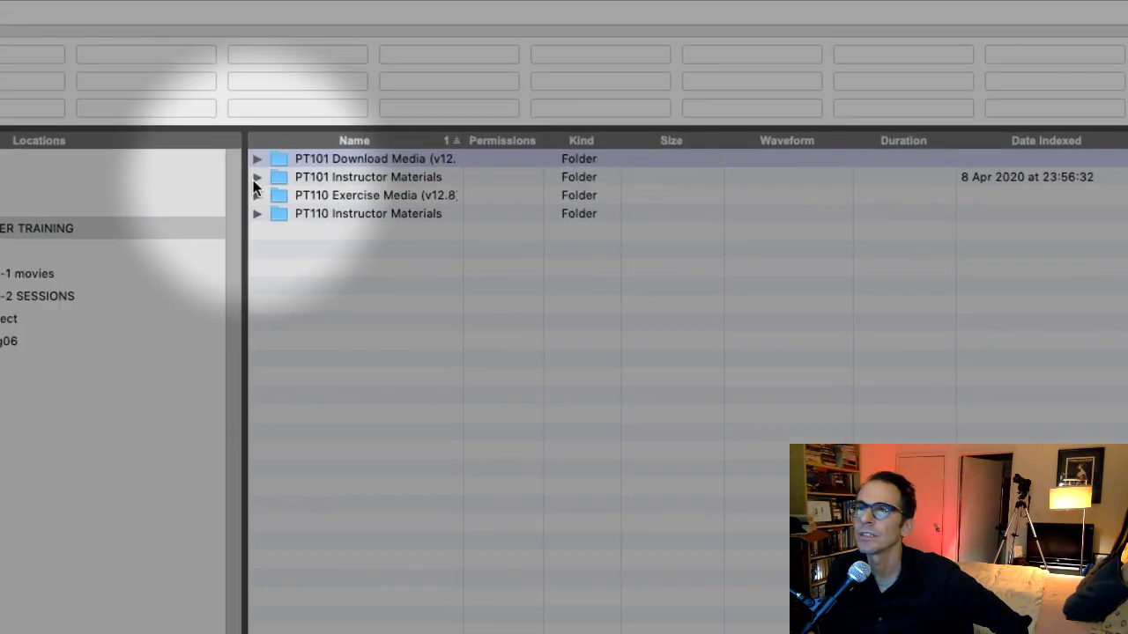
{"action": "left_click", "coordinate": [256, 159]}
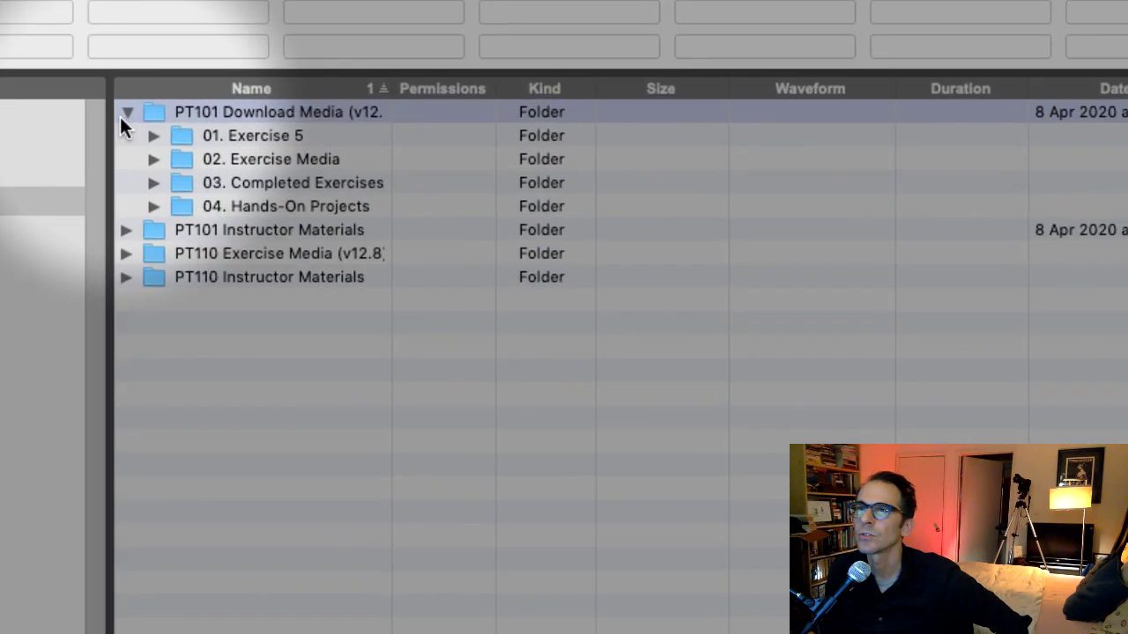
{"action": "left_click", "coordinate": [141, 156]}
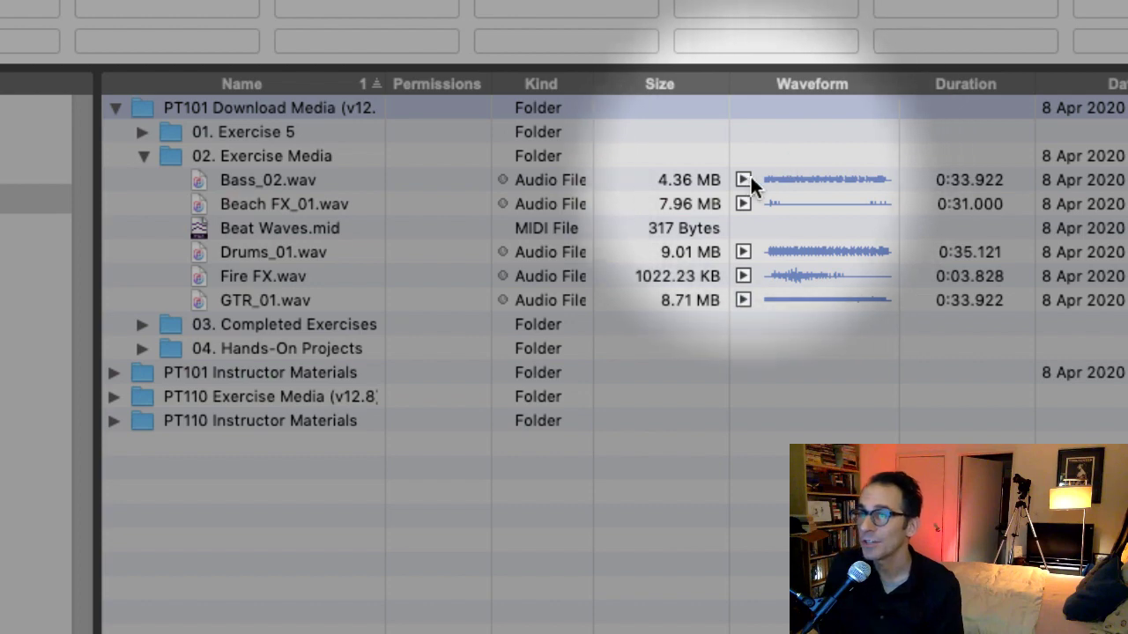
Audition Bass_02.wav and try to audition Drums_01.wav in the Workspace, dismissing any error dialog
{"action": "left_click", "coordinate": [744, 179]}
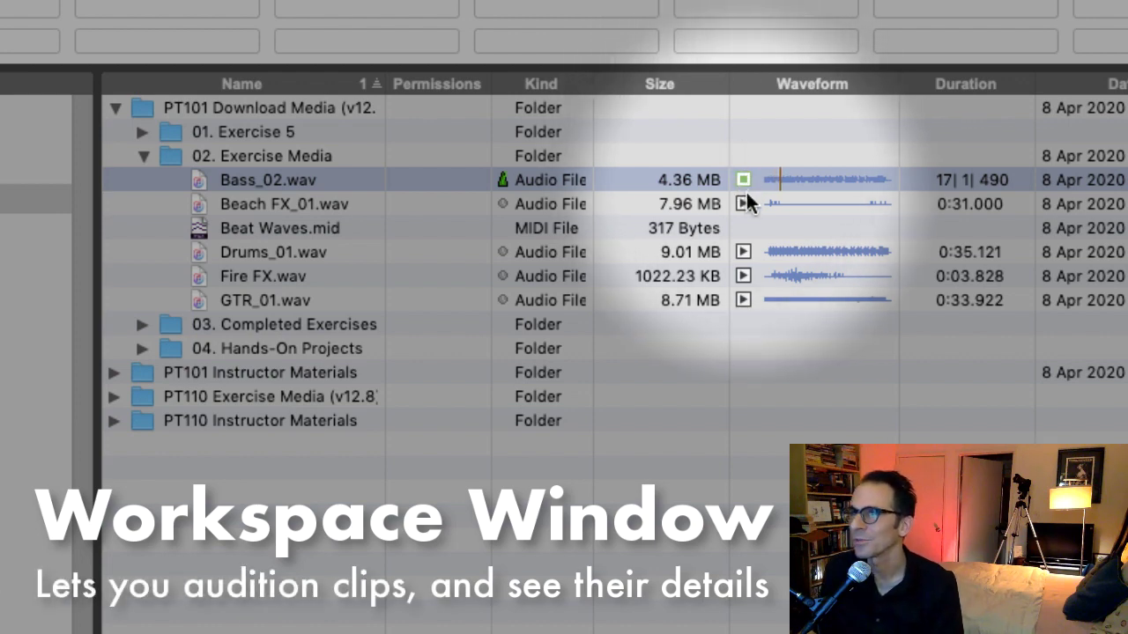
{"action": "left_click", "coordinate": [744, 178]}
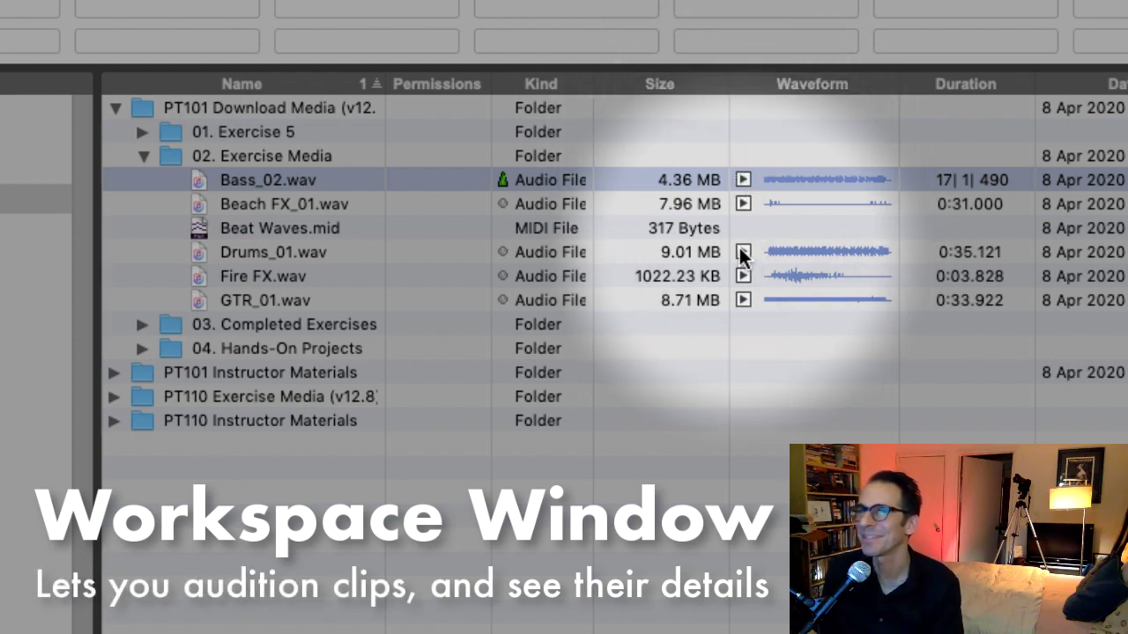
{"action": "left_click", "coordinate": [741, 250]}
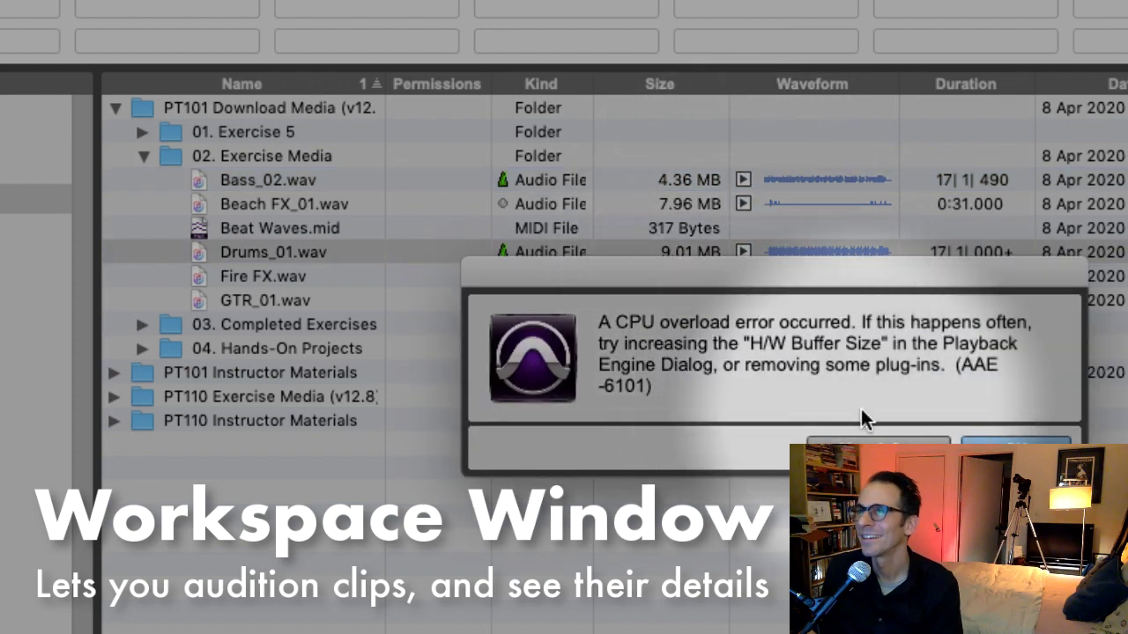
{"action": "left_click", "coordinate": [1051, 442]}
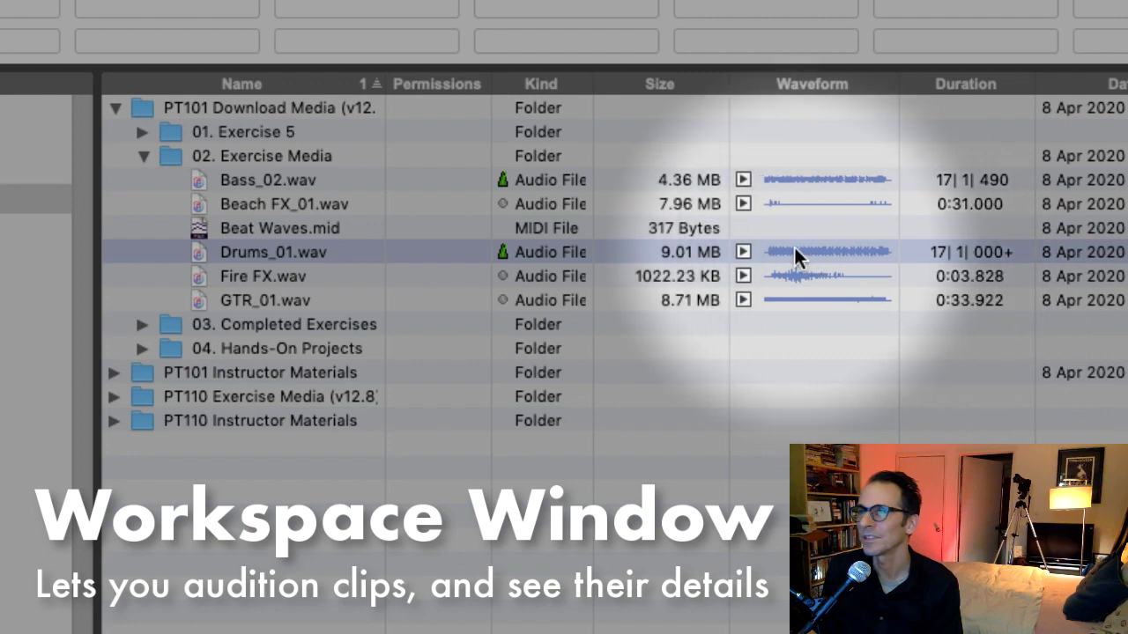
Audition Drums_01.wav from several different points in its waveform, stopping playback at the end
{"action": "left_click", "coordinate": [798, 251]}
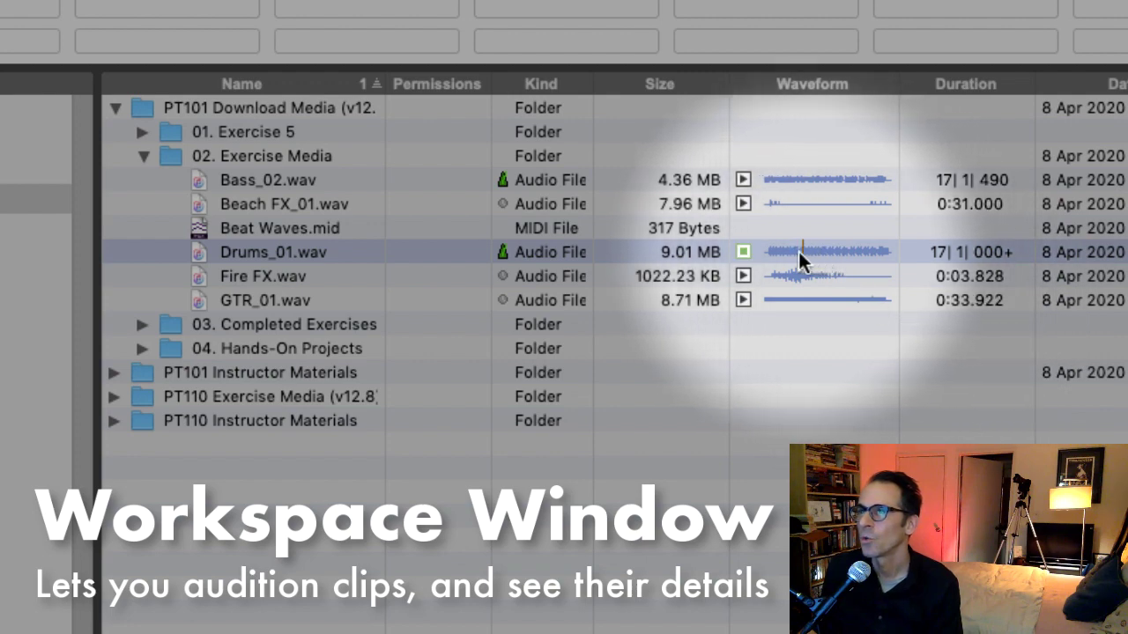
{"action": "left_click", "coordinate": [742, 253]}
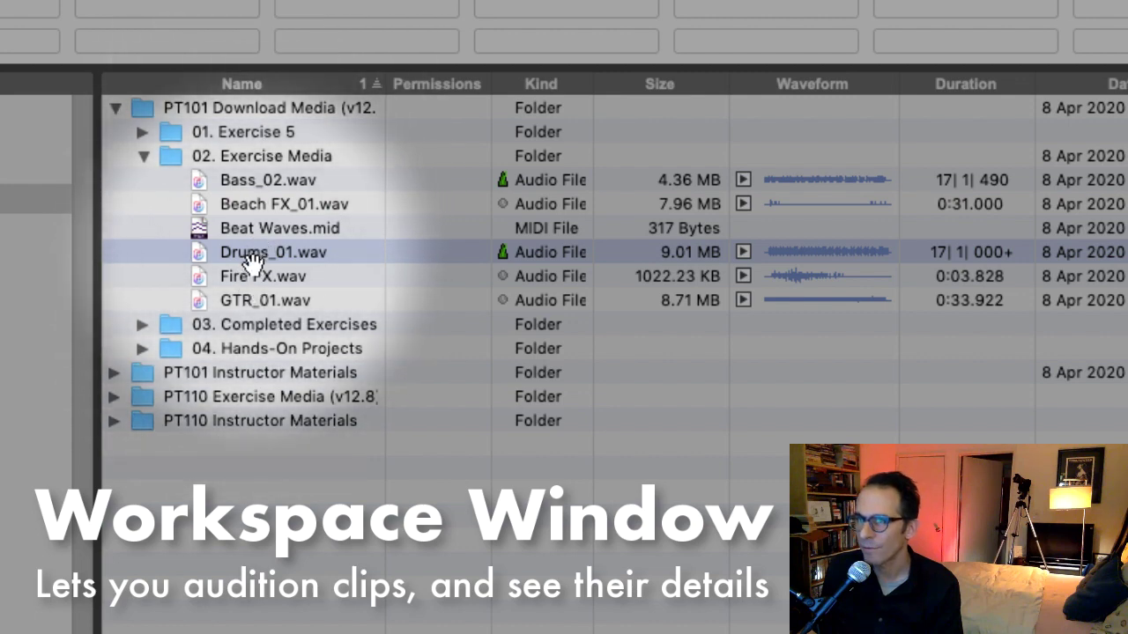
{"action": "left_click", "coordinate": [804, 246]}
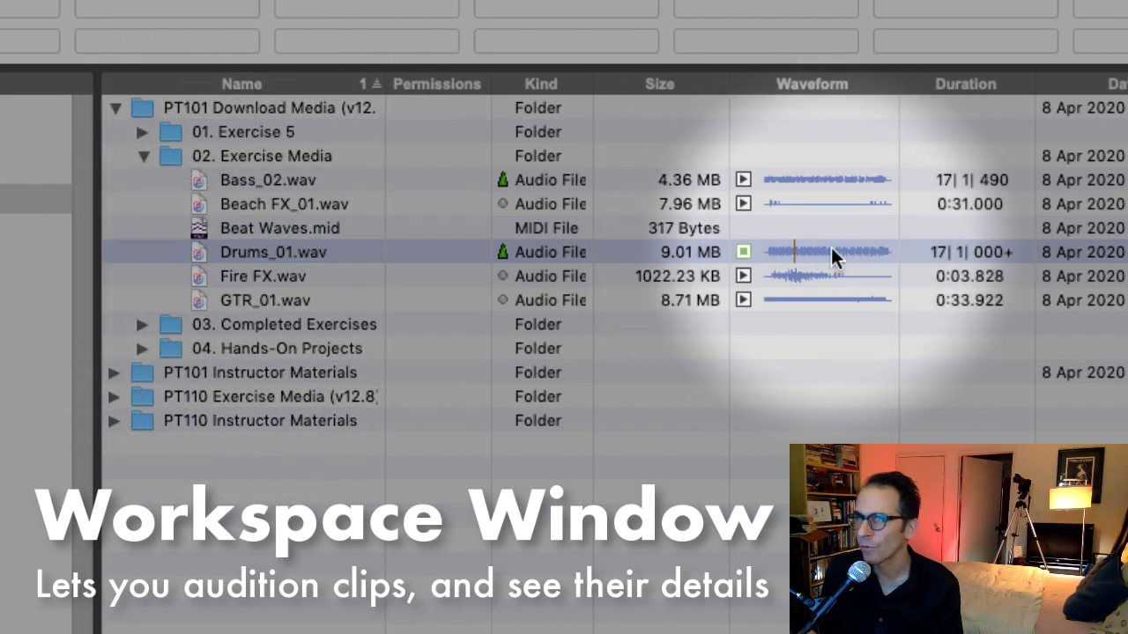
{"action": "left_click", "coordinate": [843, 247]}
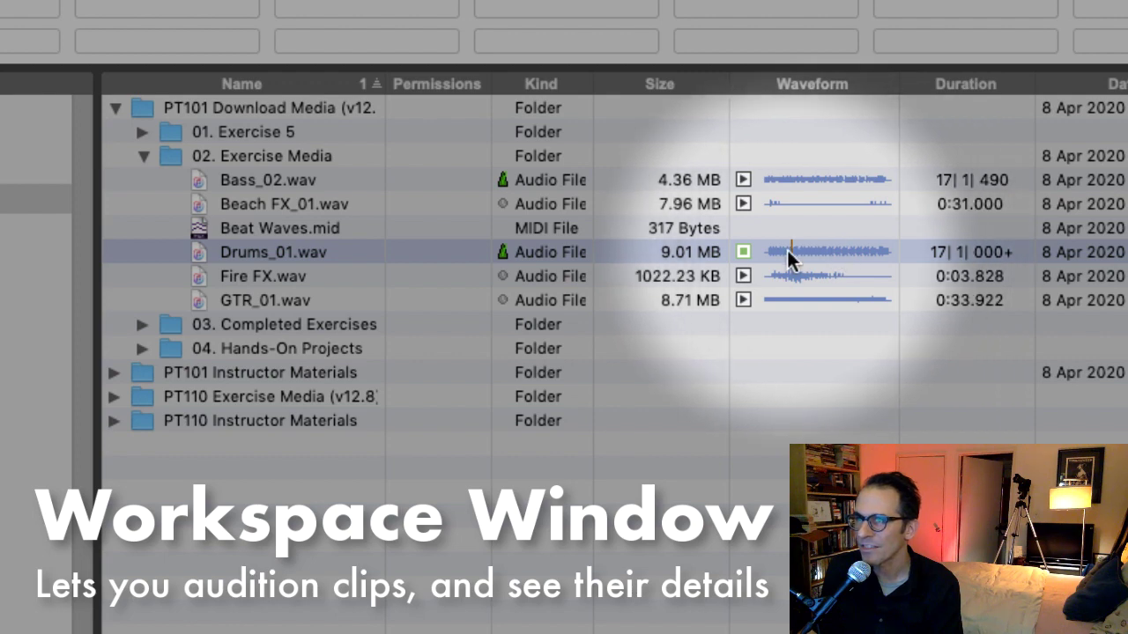
{"action": "left_click", "coordinate": [745, 253]}
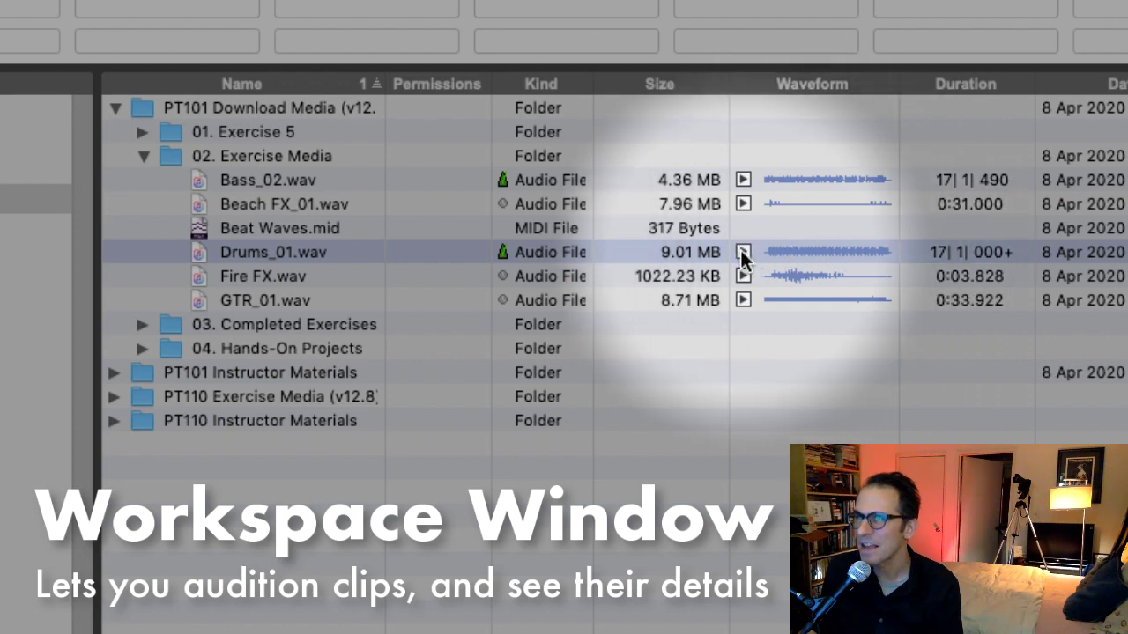
Audition Fire FX.wav and GTR_01.wav from the 02. Exercise Media folder, dismissing any error dialog and stopping playback
{"action": "left_click", "coordinate": [788, 271]}
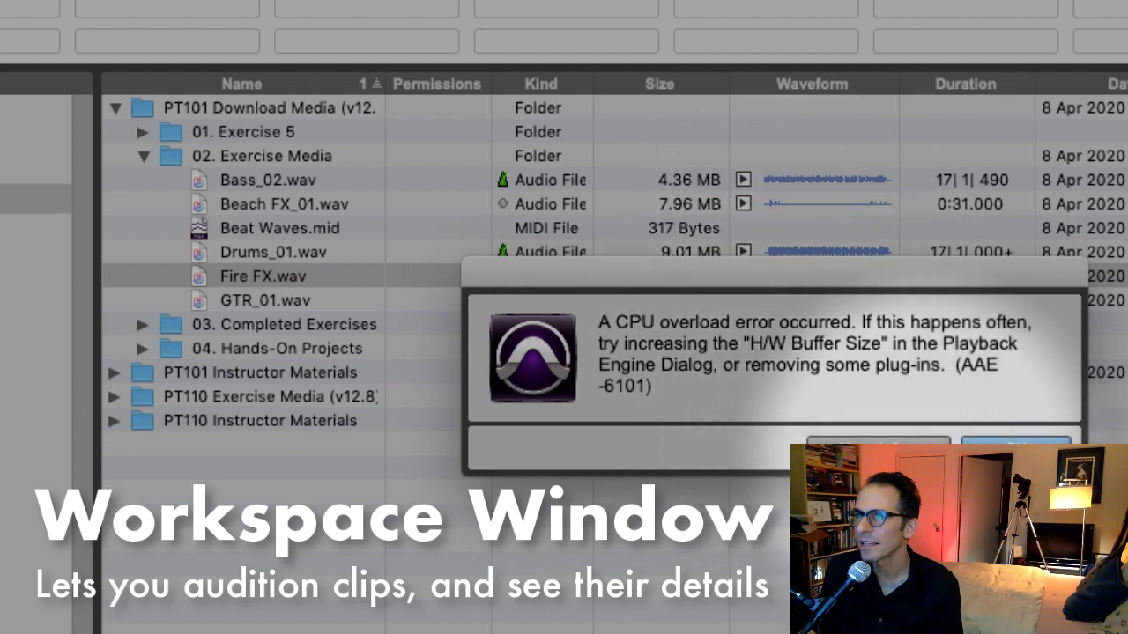
{"action": "key", "text": "Return"}
{"action": "left_click", "coordinate": [742, 300]}
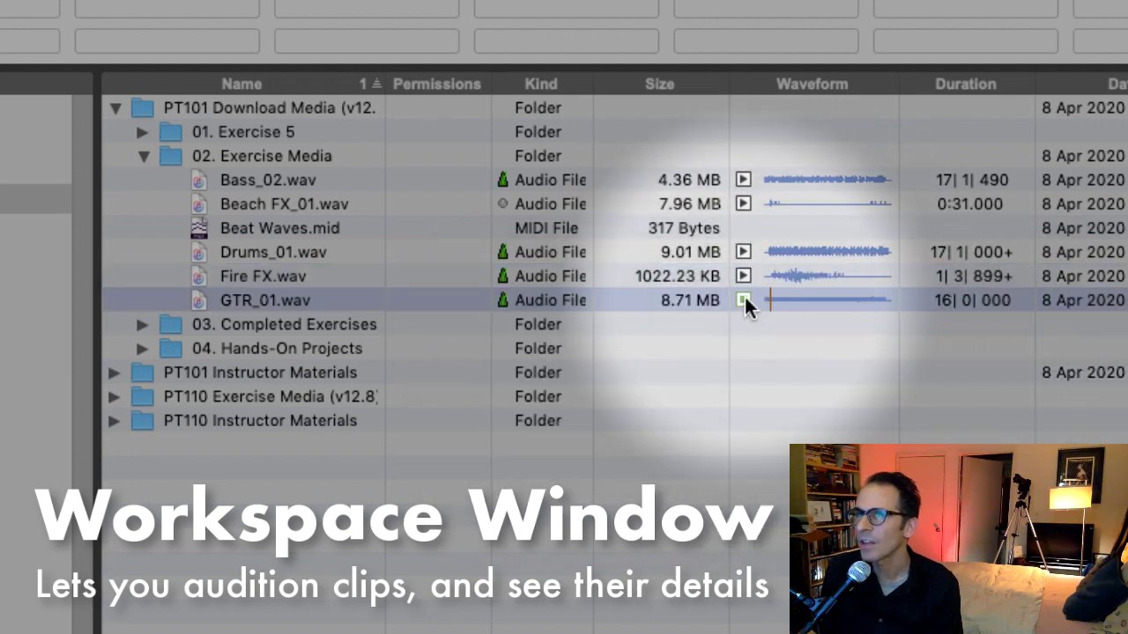
{"action": "left_click", "coordinate": [744, 299]}
Import GTR_01.wav on its own, and the selection from Beat Waves.mid through GTR_01.wav, from the Workspace into the Clips list
{"action": "left_click_drag", "start_coordinate": [199, 304], "coordinate": [840, 298]}
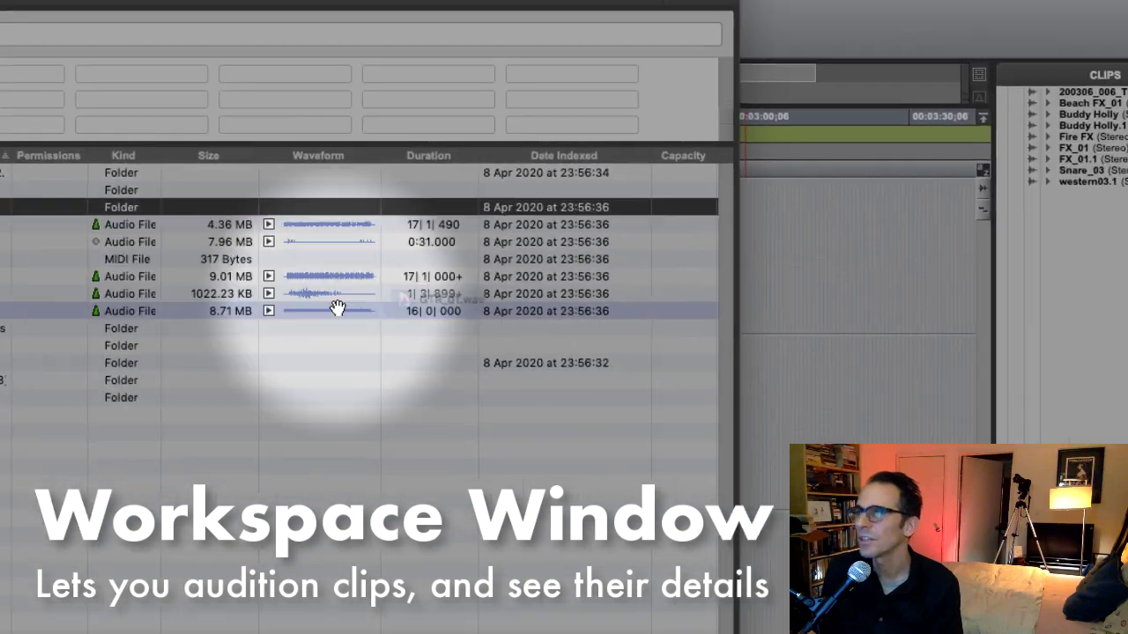
{"action": "left_click_drag", "start_coordinate": [337, 306], "coordinate": [1063, 269]}
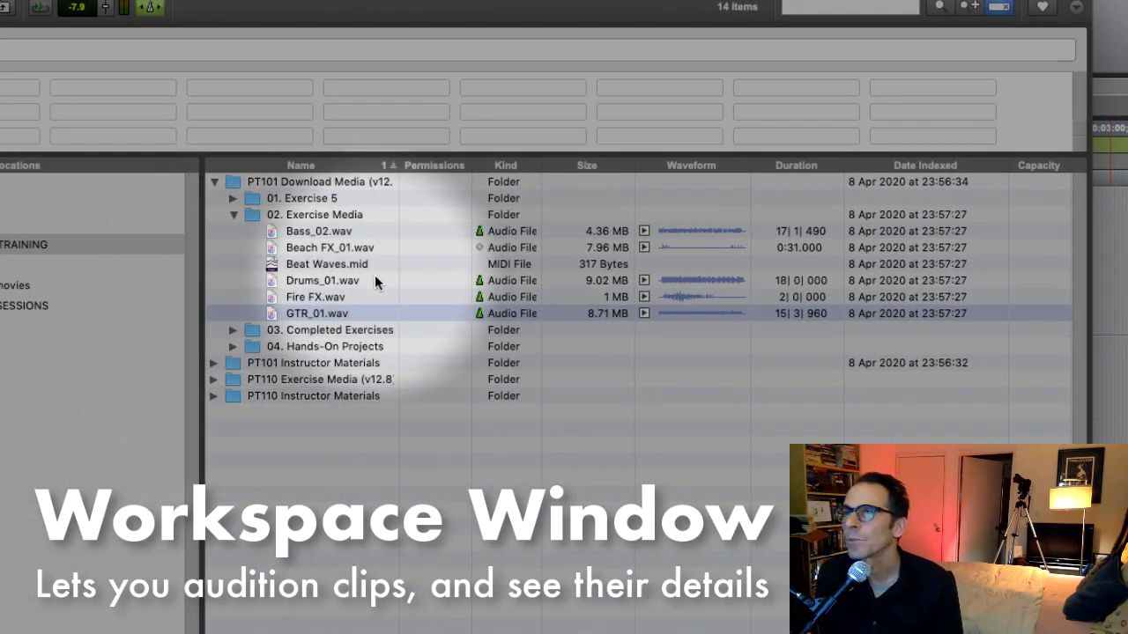
{"action": "left_click", "coordinate": [328, 265], "text": "shift"}
{"action": "left_click_drag", "start_coordinate": [328, 266], "coordinate": [1071, 307]}
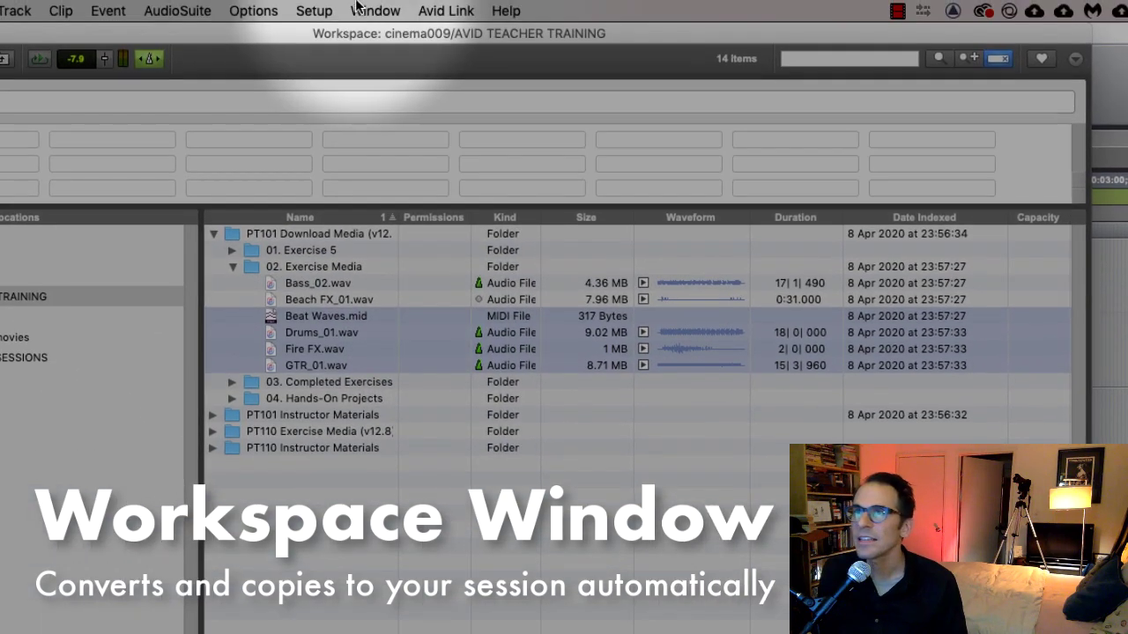
{"action": "left_click", "coordinate": [375, 11]}
{"action": "mouse_move", "coordinate": [478, 278]}
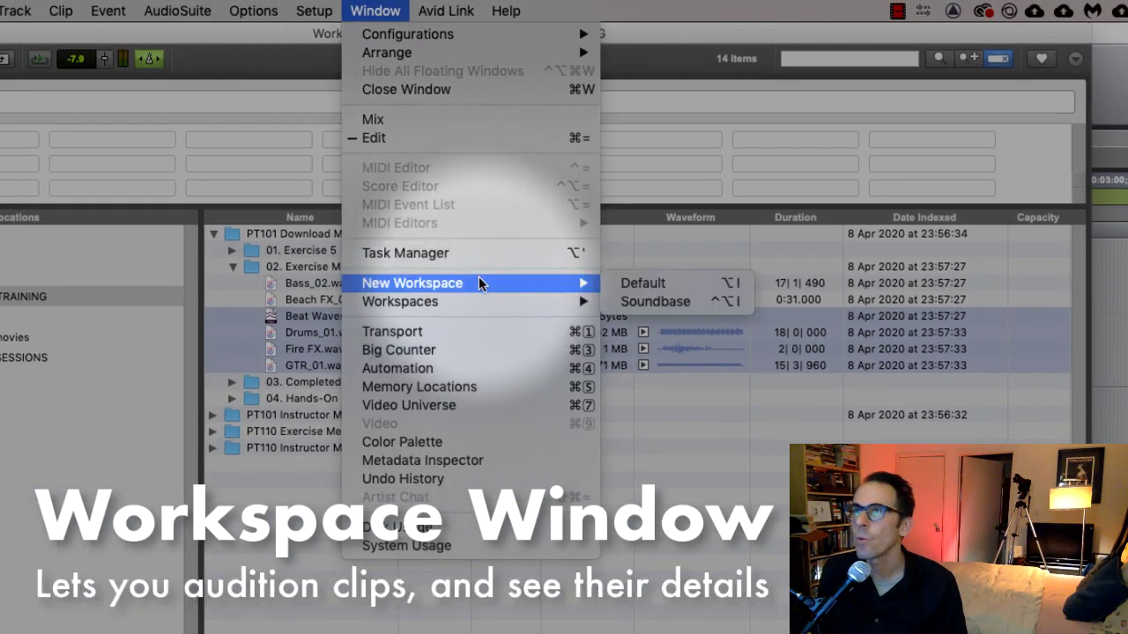
{"action": "left_click", "coordinate": [671, 284]}
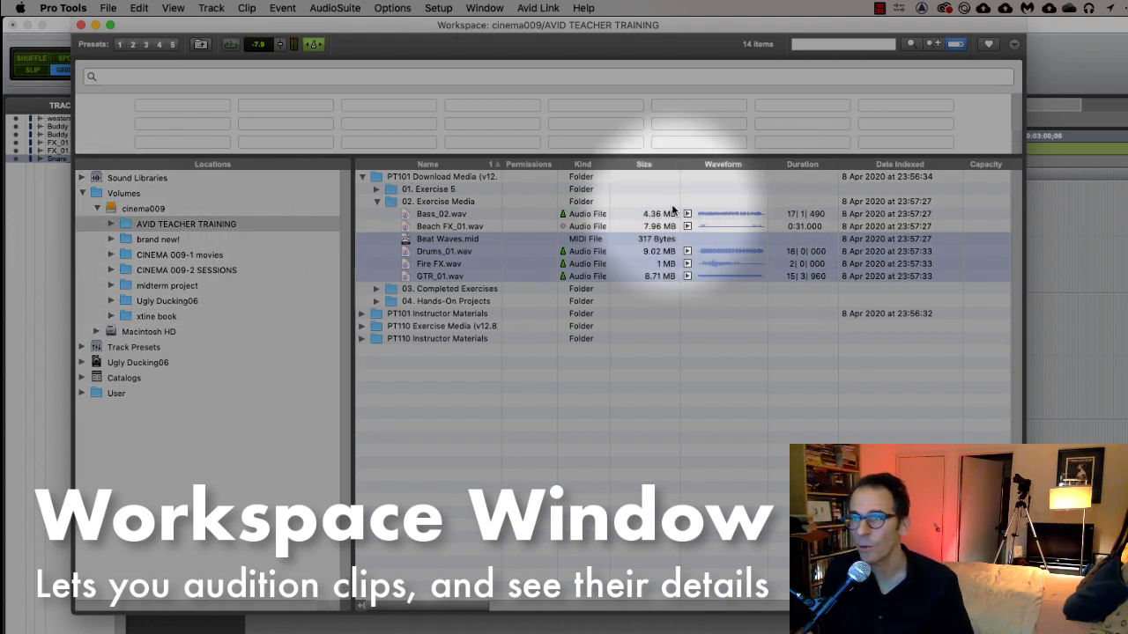
Audition Bass_02.wav and Beach FX_01.wav, and examine the files' modification and creation dates, channel numbers and formats in the Workspace
{"action": "left_click", "coordinate": [722, 215]}
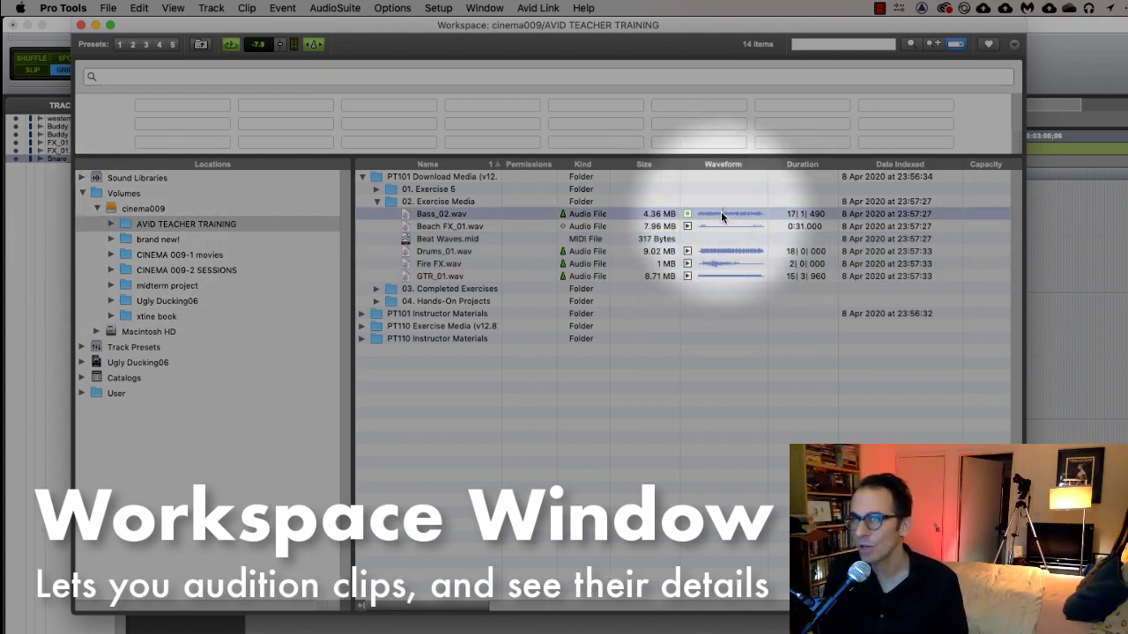
{"action": "key", "text": "Down"}
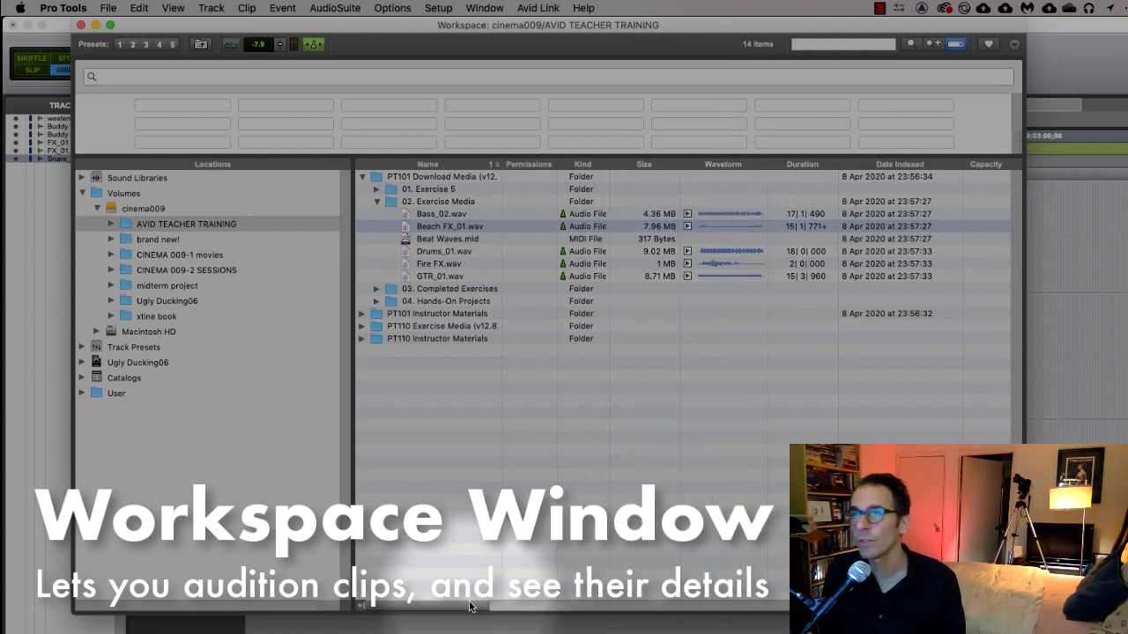
{"action": "scroll", "coordinate": [470, 606], "scroll_direction": "right", "scroll_amount": 1}
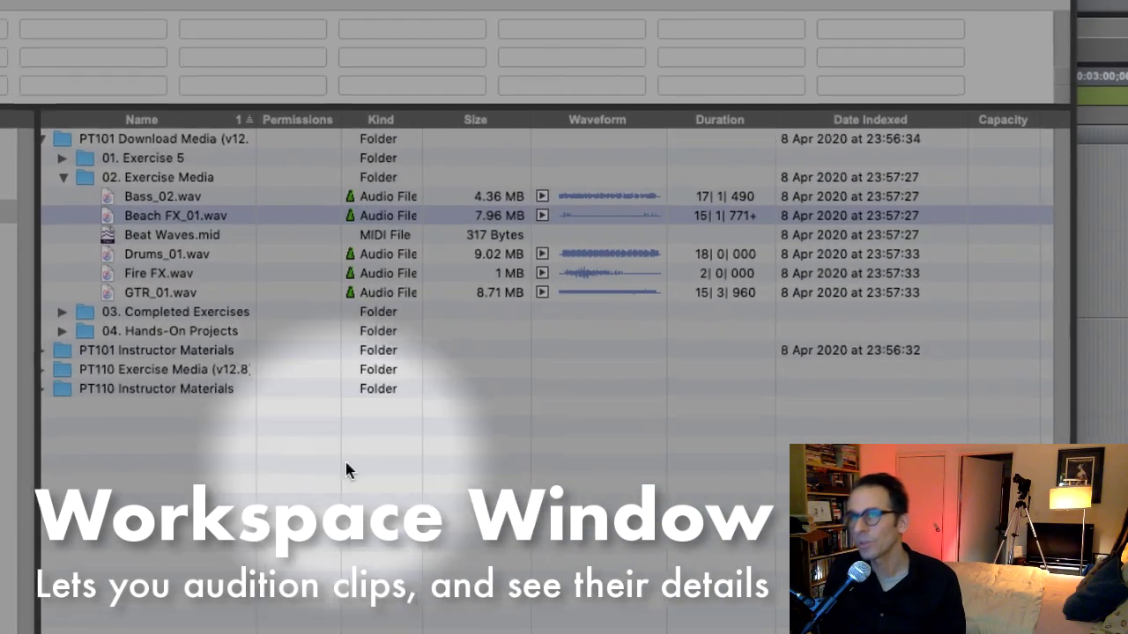
{"action": "scroll", "coordinate": [397, 216], "scroll_direction": "right", "scroll_amount": 10}
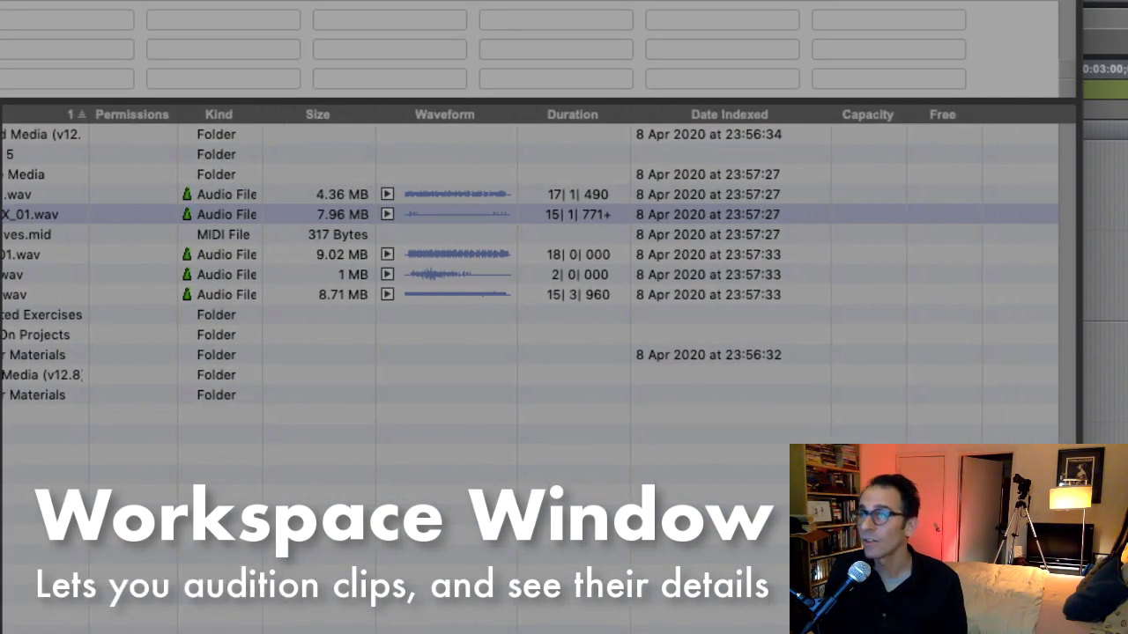
{"action": "scroll", "coordinate": [529, 264], "scroll_direction": "right", "scroll_amount": 15}
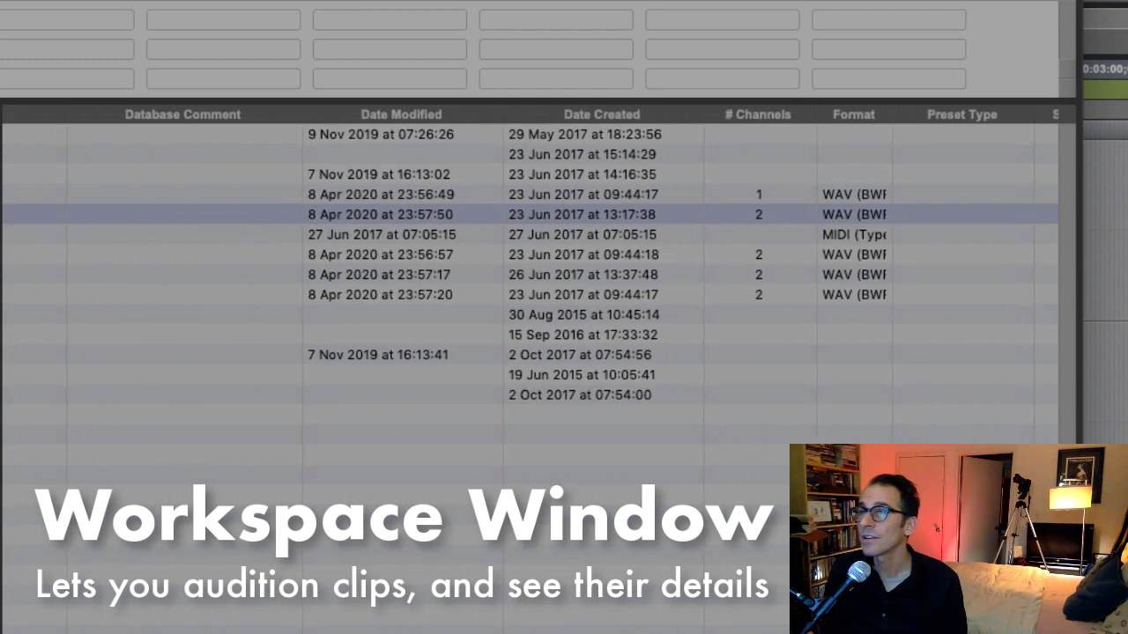
Examine the files' sample rates, bit depths, tempos, time stamps and paths in the Workspace, and return to the file names
{"action": "scroll", "coordinate": [528, 264], "scroll_direction": "right", "scroll_amount": 5}
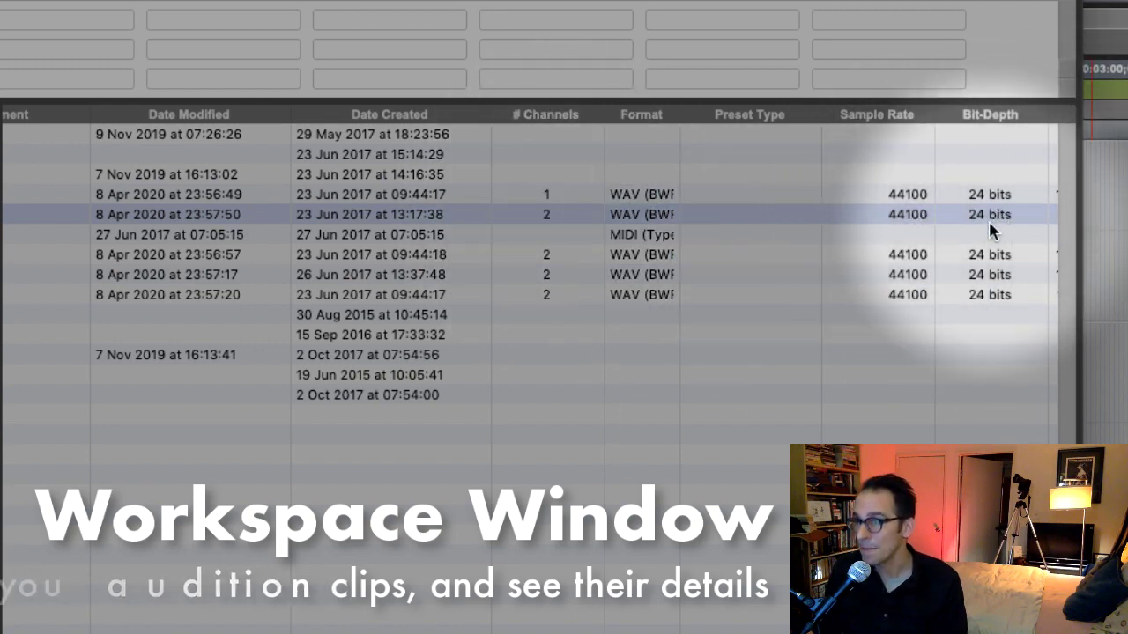
{"action": "scroll", "coordinate": [528, 265], "scroll_direction": "right", "scroll_amount": 10}
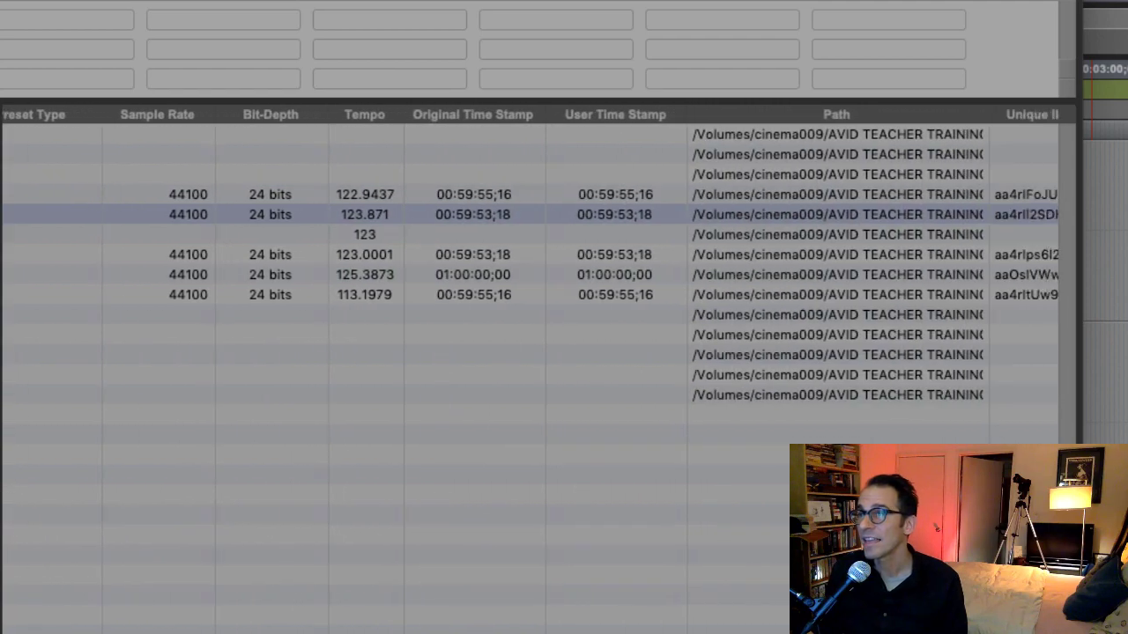
{"action": "scroll", "coordinate": [529, 371], "scroll_direction": "right", "scroll_amount": 10}
{"action": "scroll", "coordinate": [529, 370], "scroll_direction": "left", "scroll_amount": 20}
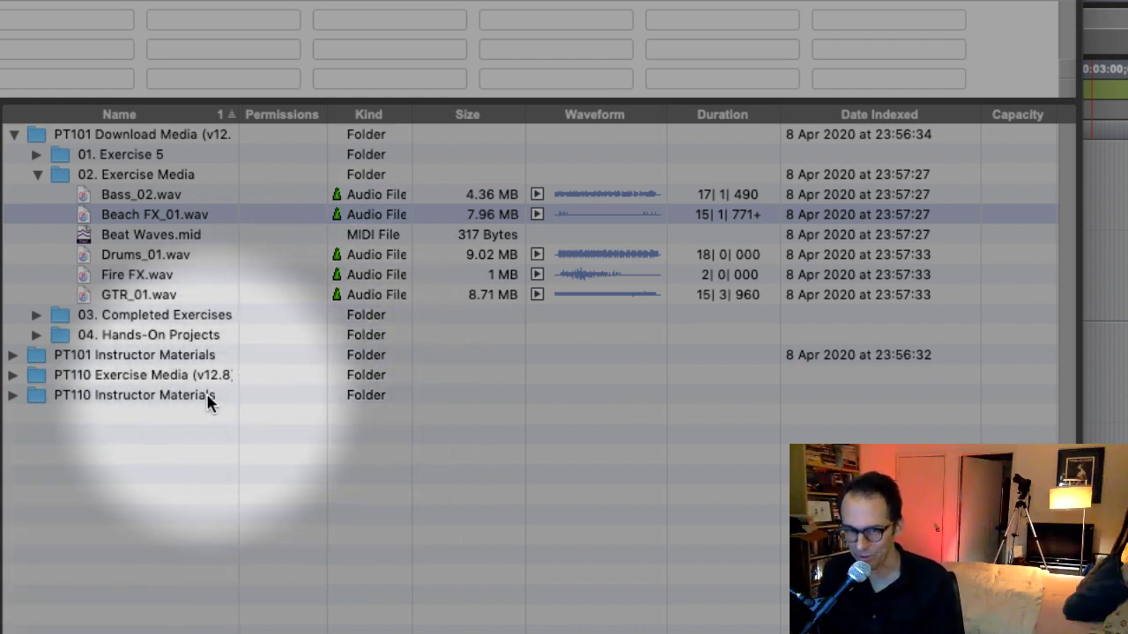
Select Drums_01.wav in the 02. Exercise Media folder and shift the Workspace window slightly to the right
{"action": "left_click", "coordinate": [151, 255]}
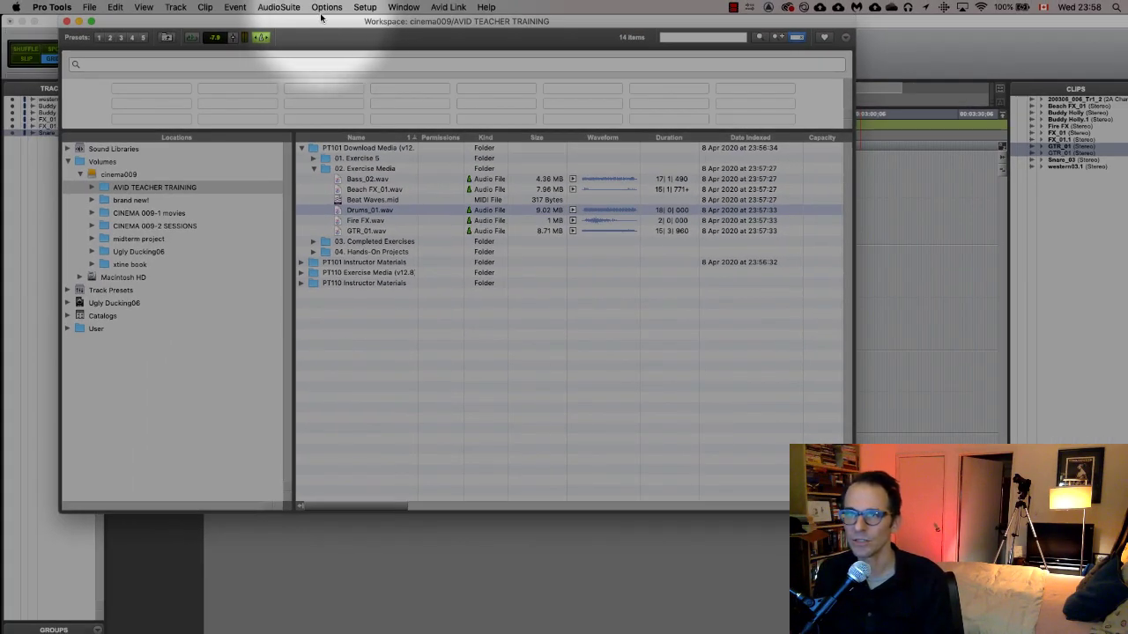
{"action": "mouse_move", "coordinate": [321, 17]}
{"action": "left_mouse_down"}
{"action": "mouse_move", "coordinate": [381, 82]}
{"action": "mouse_move", "coordinate": [343, 16]}
{"action": "left_mouse_up"}
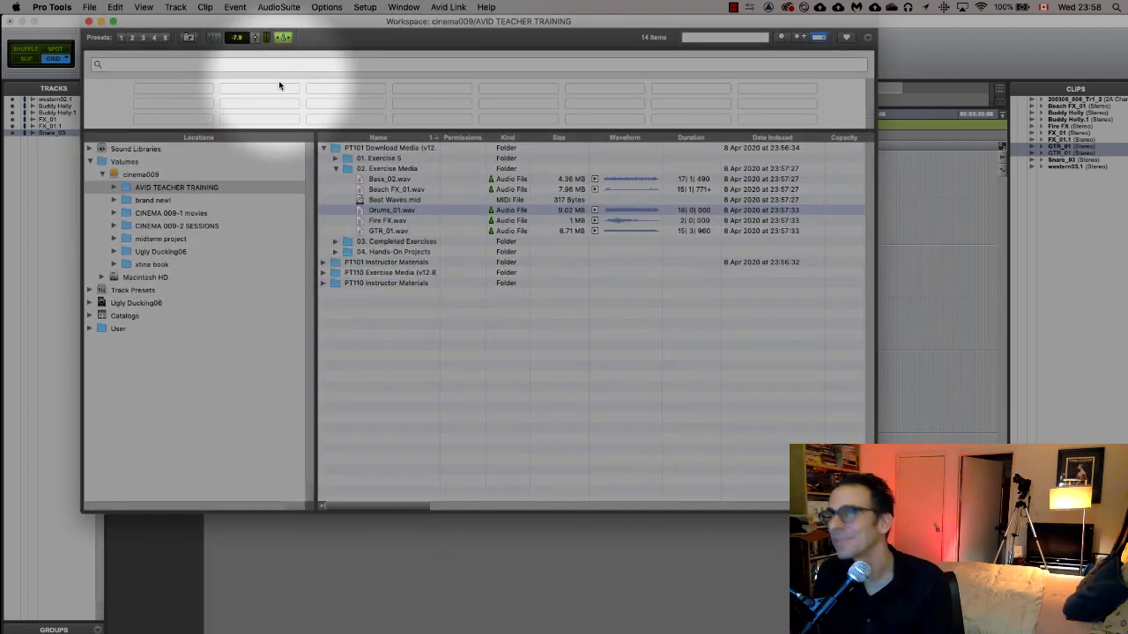
{"action": "left_click", "coordinate": [89, 6]}
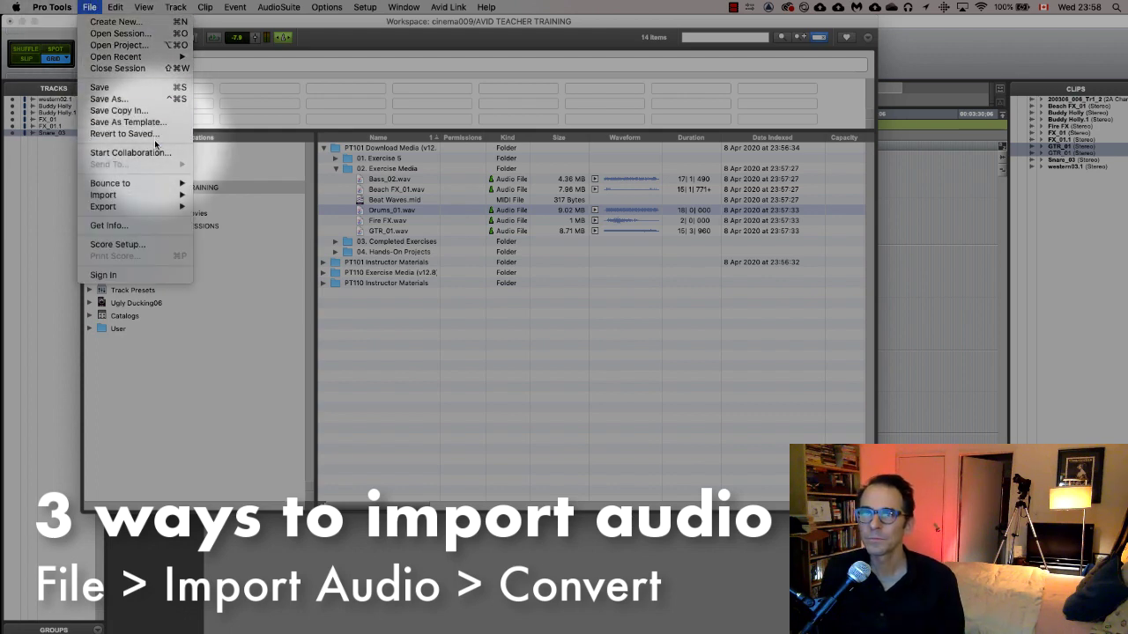
{"action": "mouse_move", "coordinate": [132, 195]}
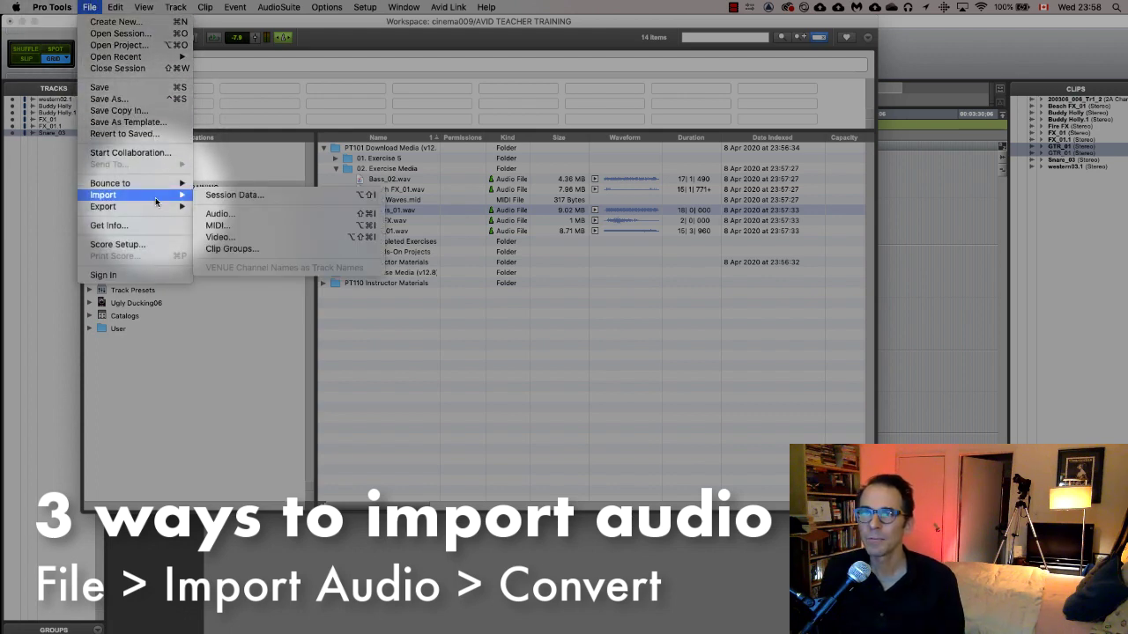
{"action": "left_click", "coordinate": [235, 367]}
Switch to Finder, try bringing 200306_006_Tr1_2.WAV from the 200306_006.TAKE folder over to the Clips list, and return to the Pro Tools Workspace
{"action": "key", "text": "super+Tab"}
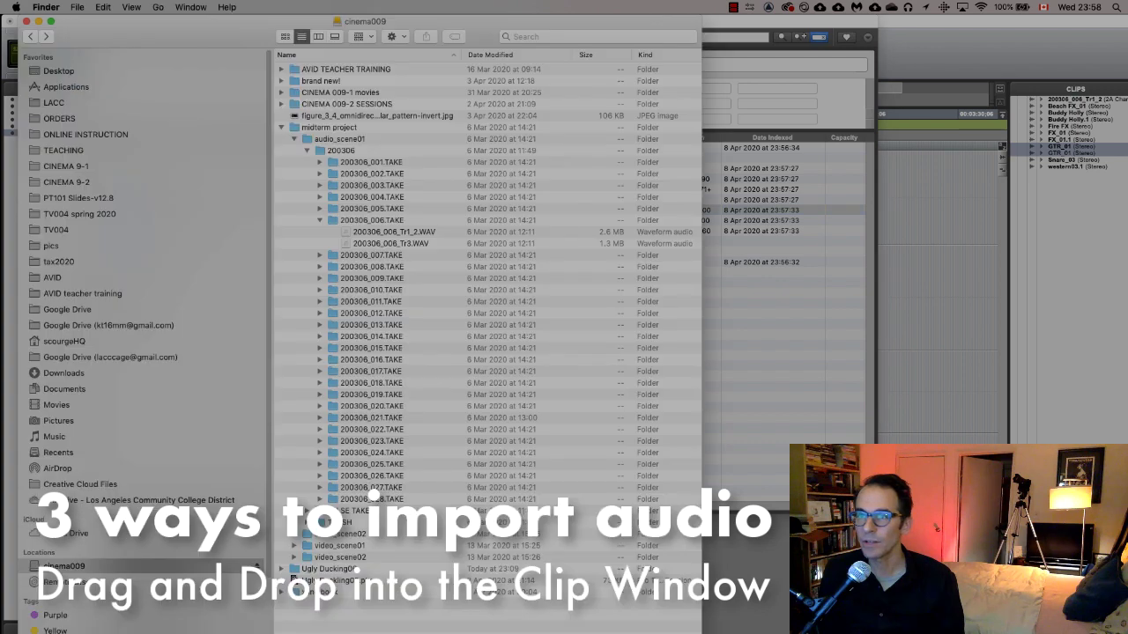
{"action": "left_click_drag", "start_coordinate": [379, 233], "coordinate": [885, 231]}
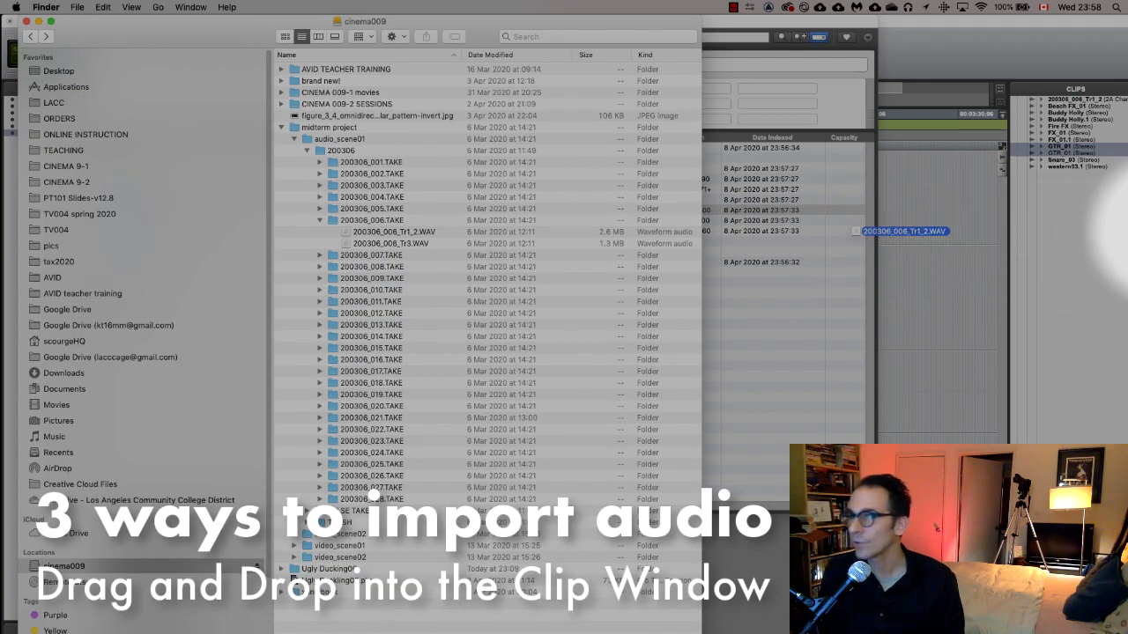
{"action": "left_click_drag", "start_coordinate": [1082, 233], "coordinate": [340, 232]}
{"action": "left_click", "coordinate": [760, 344]}
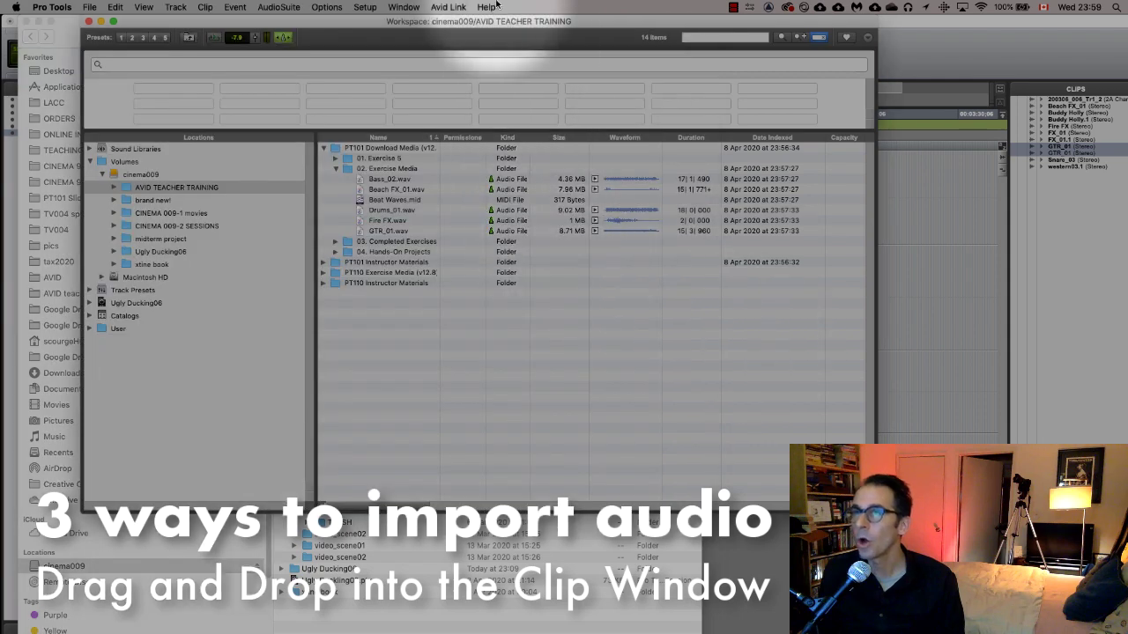
{"action": "left_click", "coordinate": [403, 7]}
{"action": "mouse_move", "coordinate": [479, 187]}
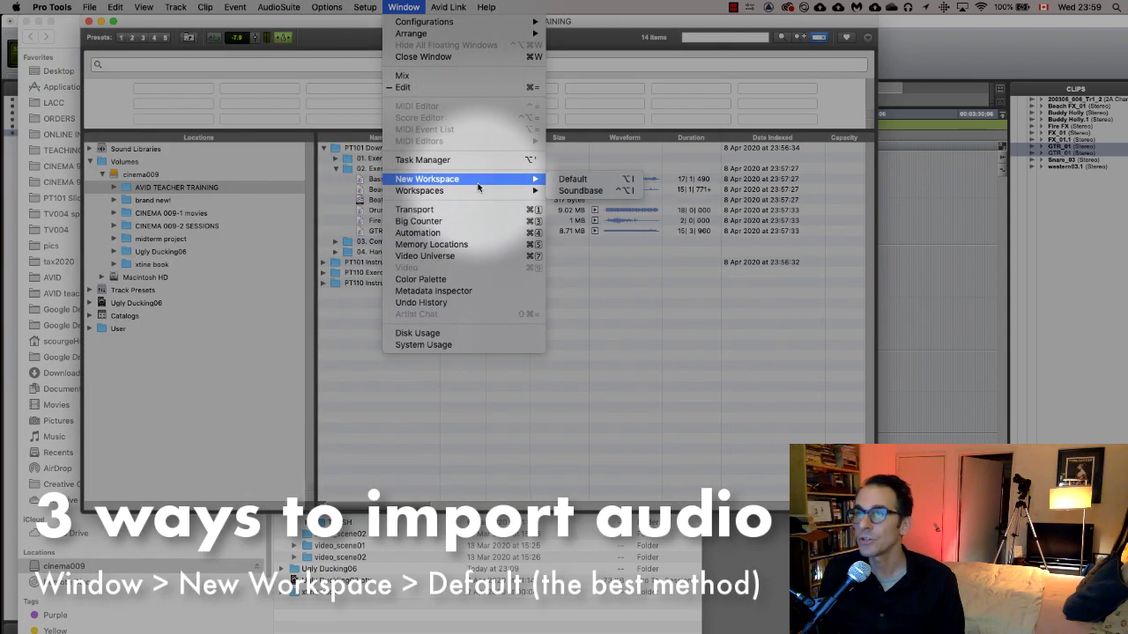
{"action": "left_click", "coordinate": [388, 408]}
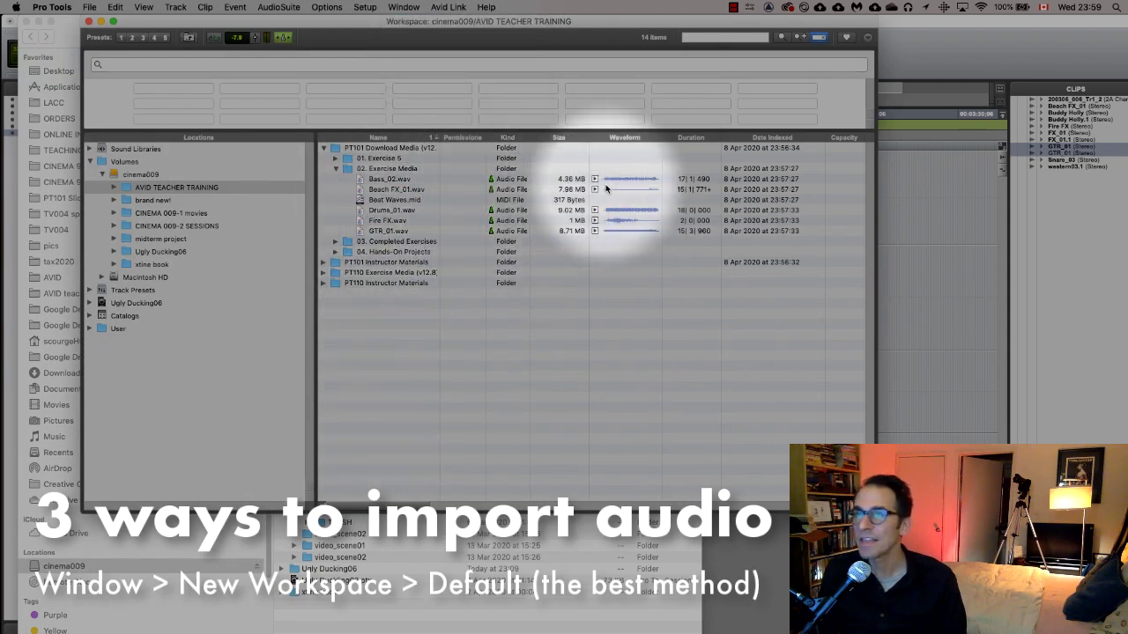
Expand the AVID TEACHER TRAINING folder in the Workspace locations and select Drums_01.wav in the 02. Exercise Media folder
{"action": "left_click", "coordinate": [114, 189]}
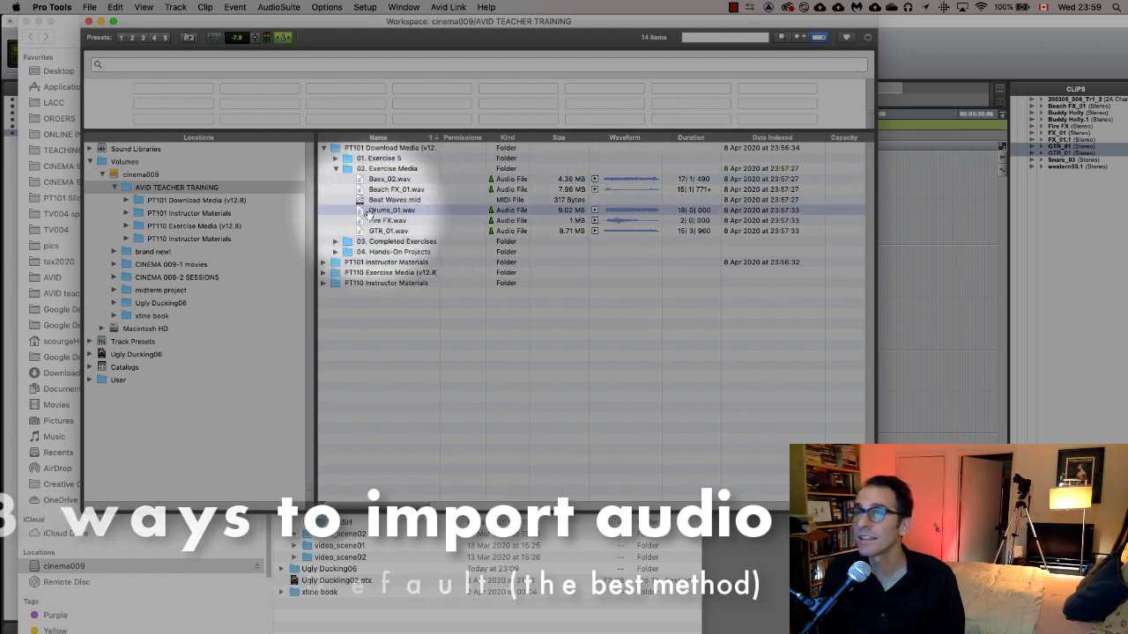
{"action": "mouse_move", "coordinate": [352, 211]}
{"action": "left_mouse_down"}
{"action": "mouse_move", "coordinate": [1052, 234]}
{"action": "mouse_move", "coordinate": [361, 211]}
{"action": "left_mouse_up"}
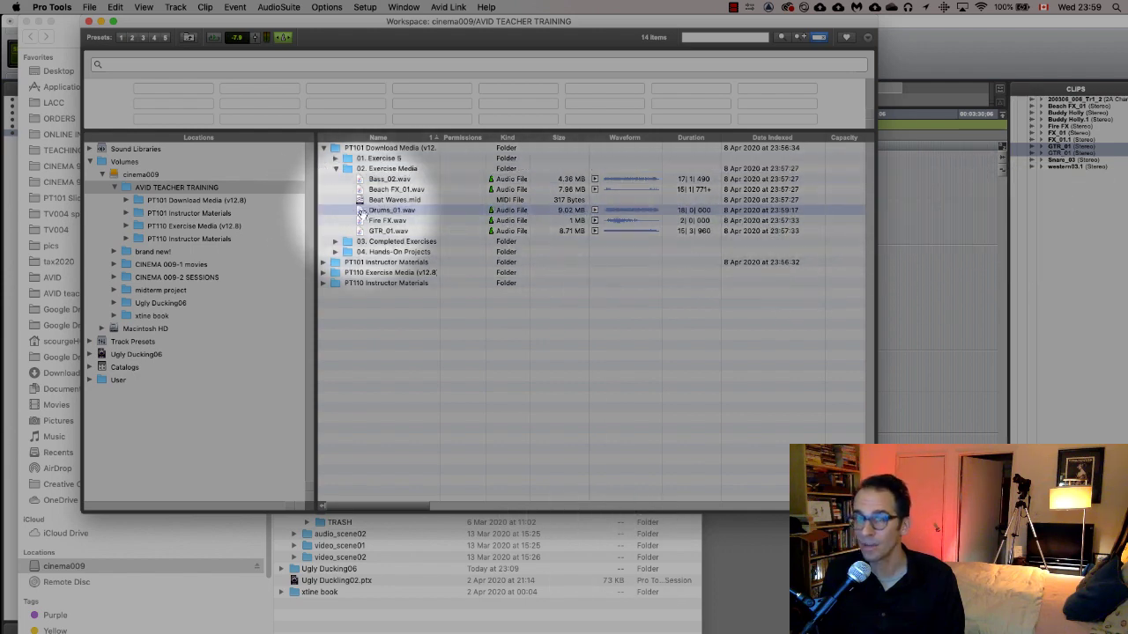